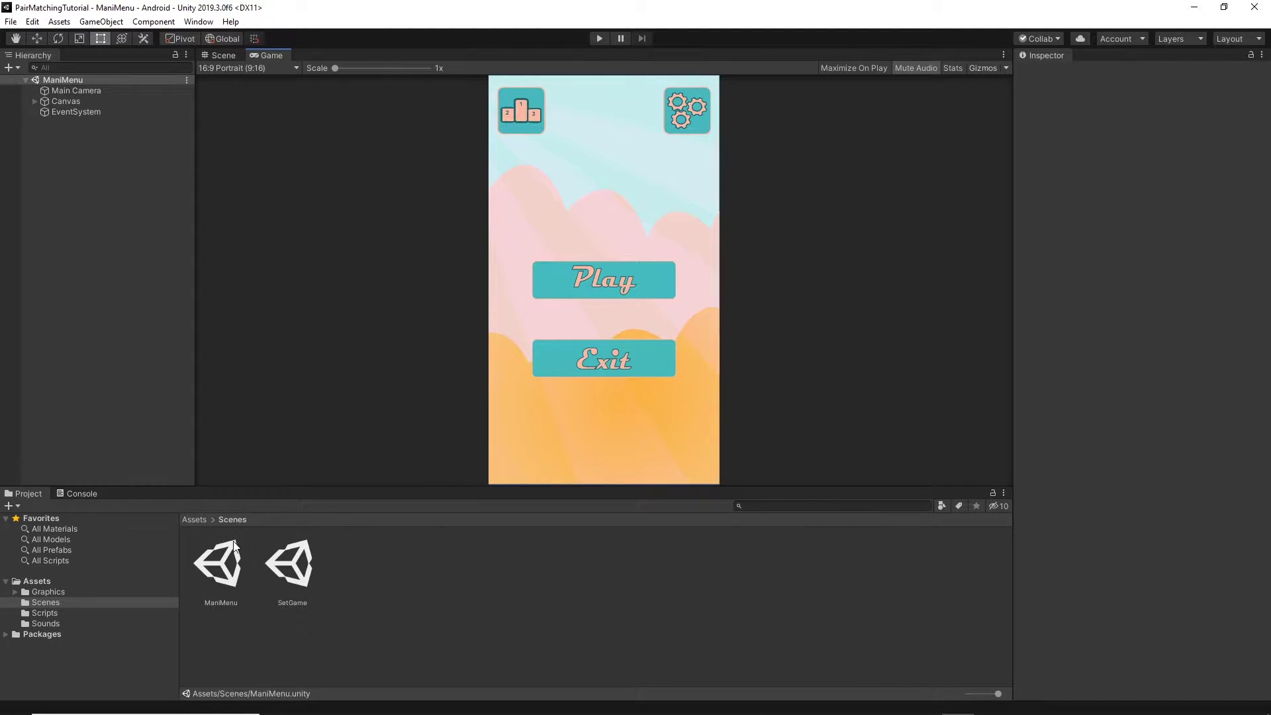
Step: Open the SetGame scene asset from the Scenes folder
double_click(285, 572)
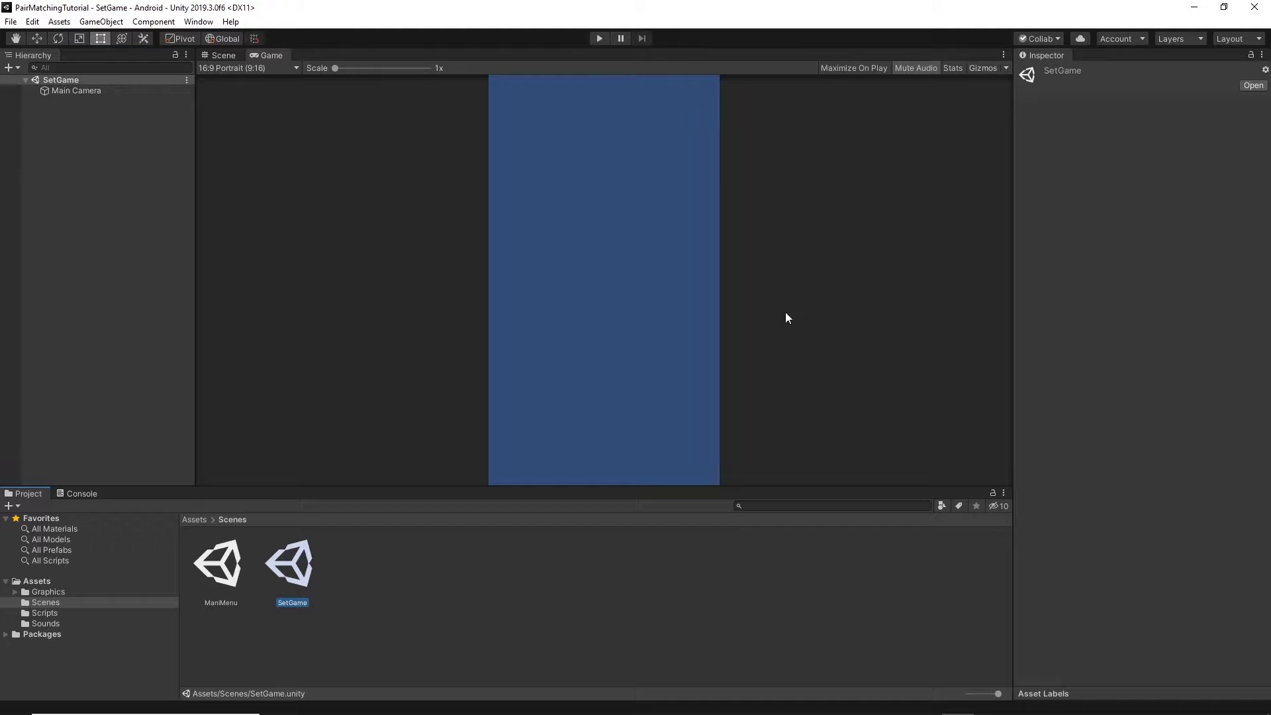
click(570, 226)
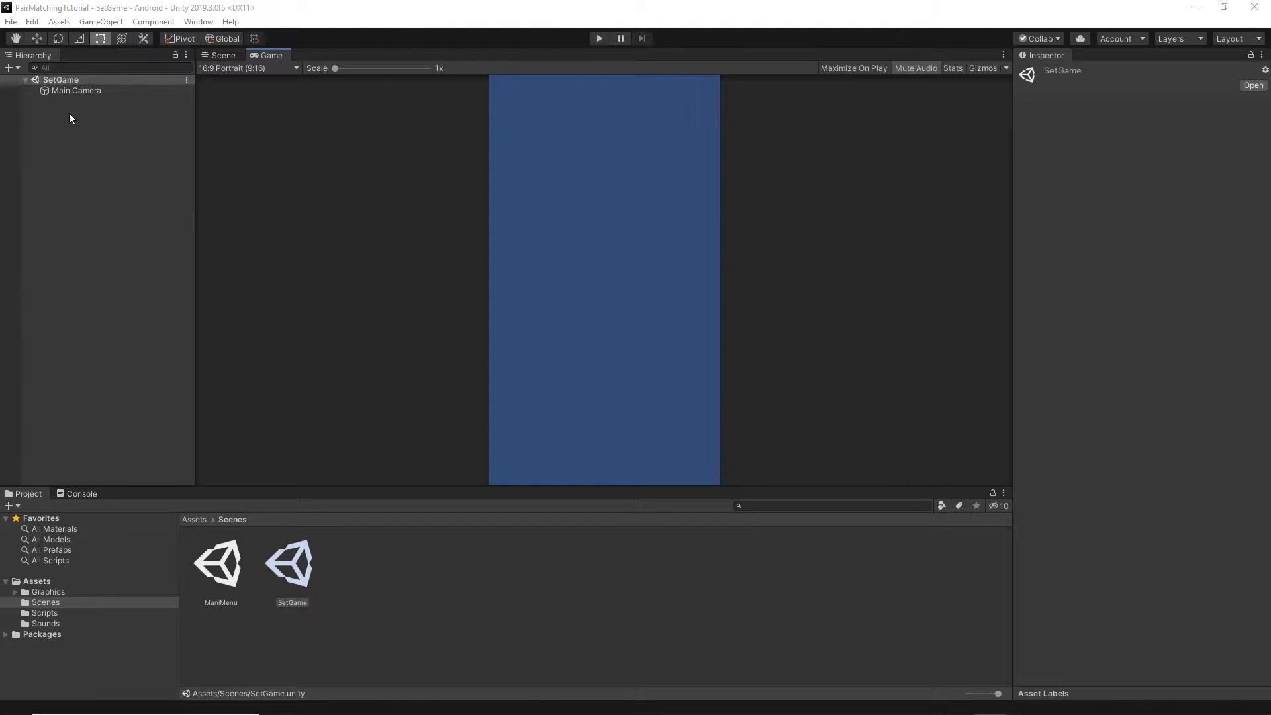
Step: Create a UI Image from the Hierarchy's UI menu and rename it Background
right_click(69, 138)
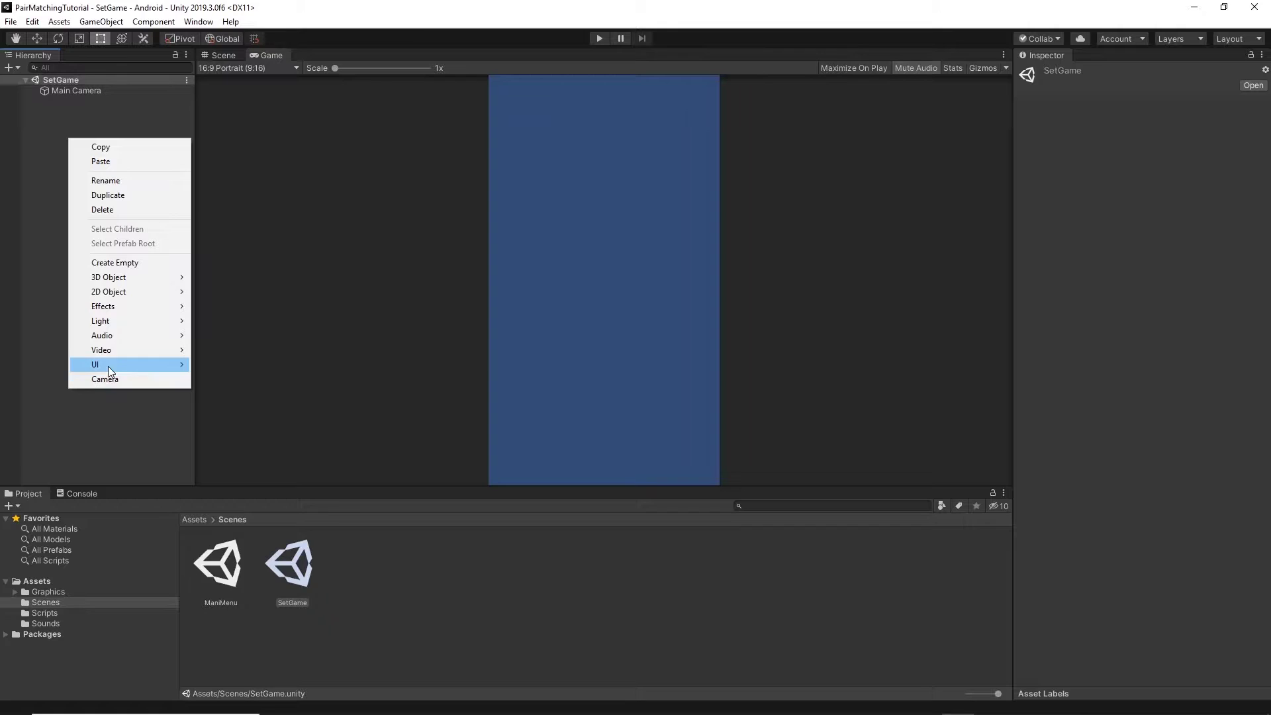
mouse_move(108, 364)
click(291, 395)
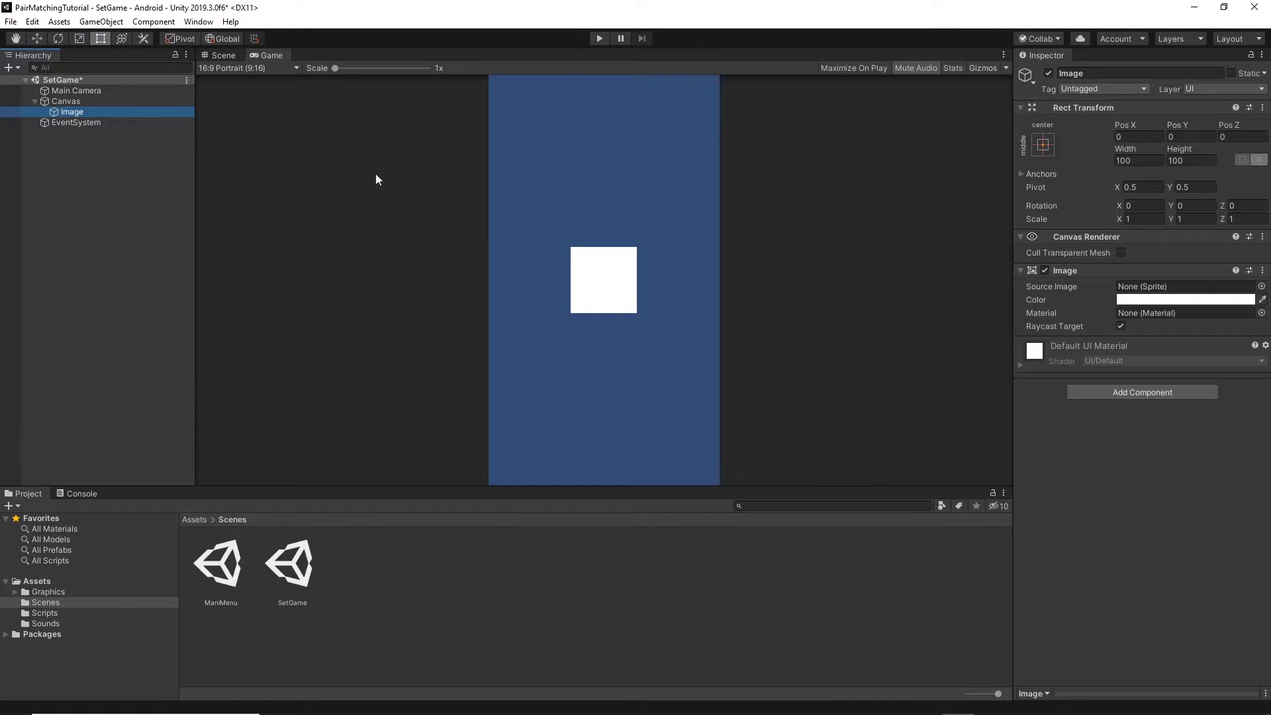
click(1184, 75)
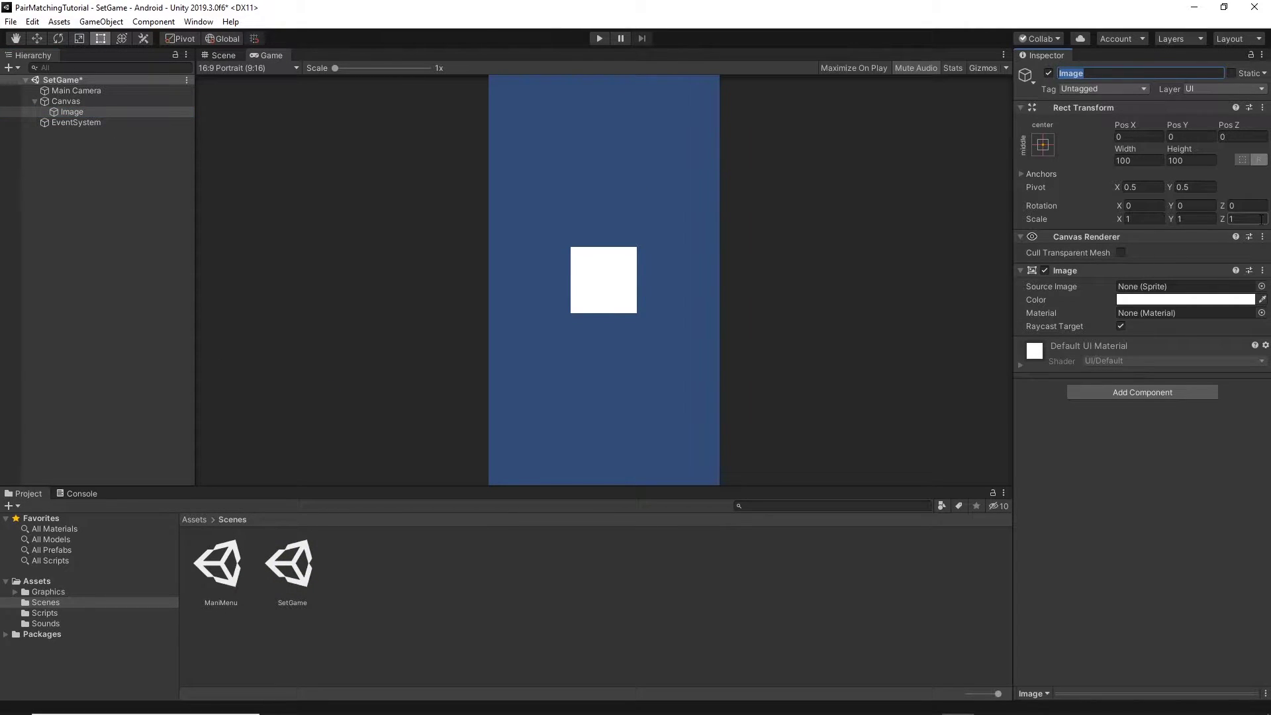
text(Background)
key(Return)
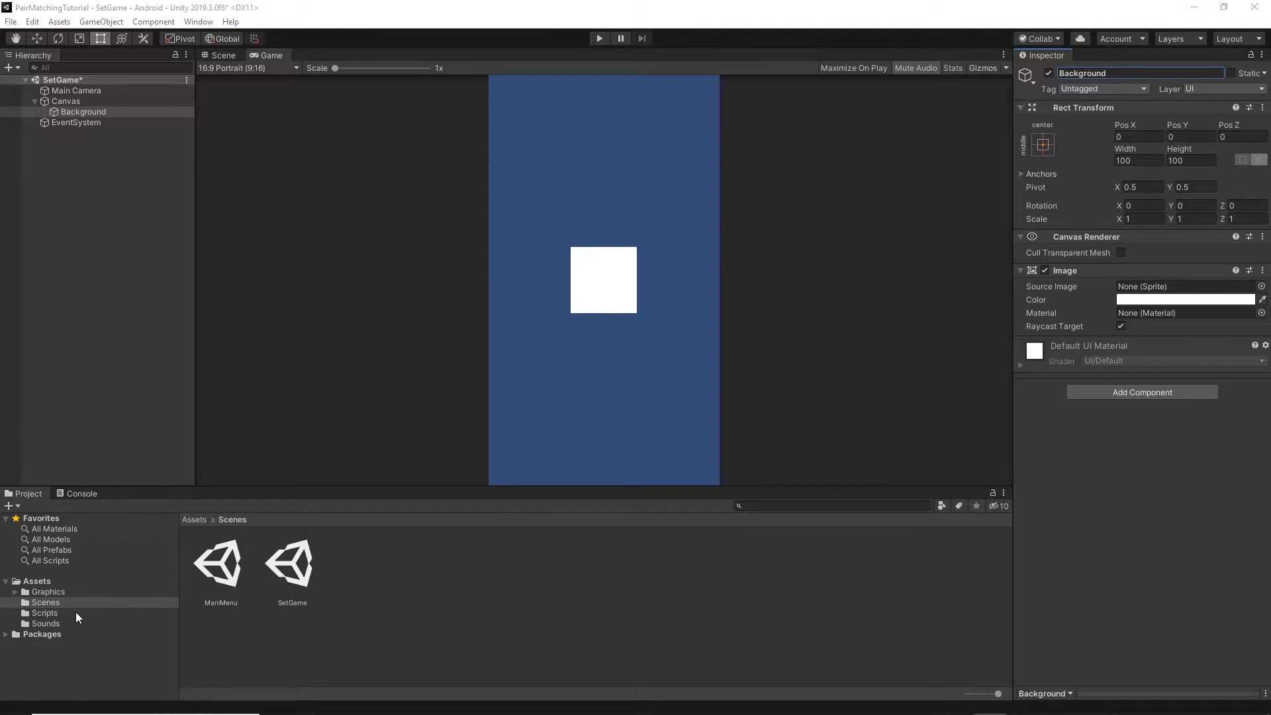
Step: Assign the Background1 sprite from Graphics/GameUIGraphics as the Background image's Source Image
click(44, 592)
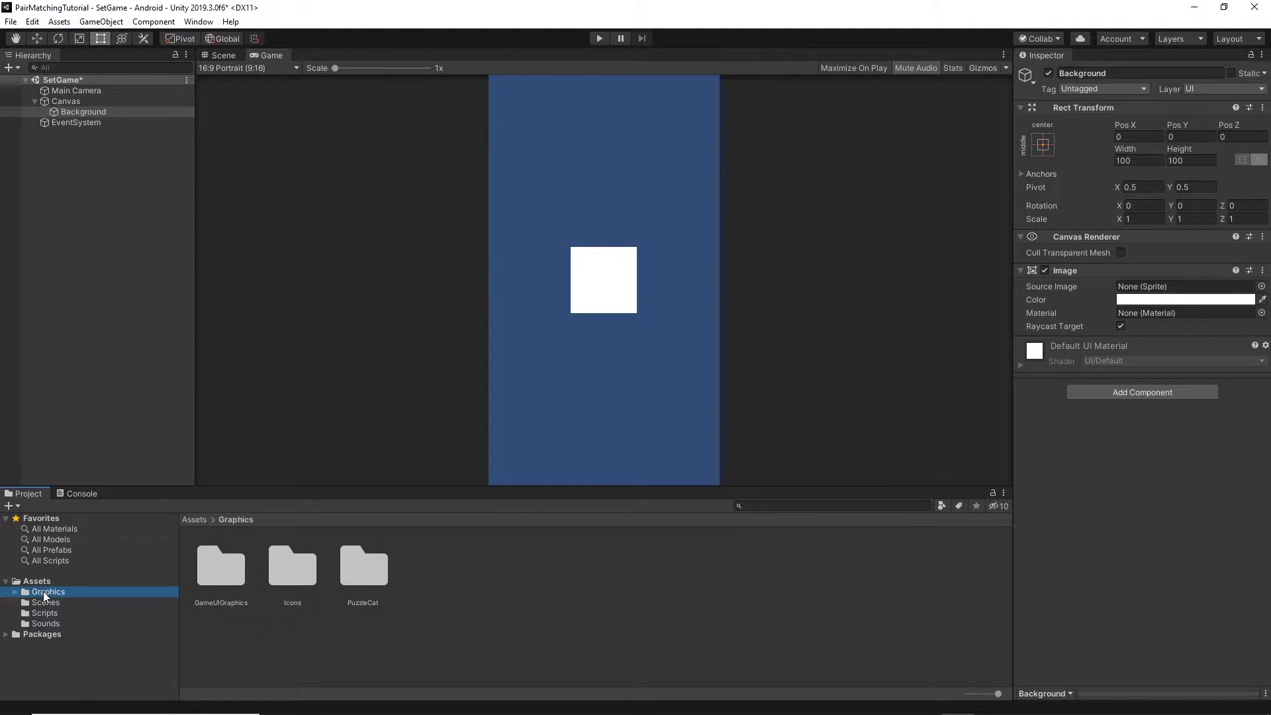
double_click(225, 571)
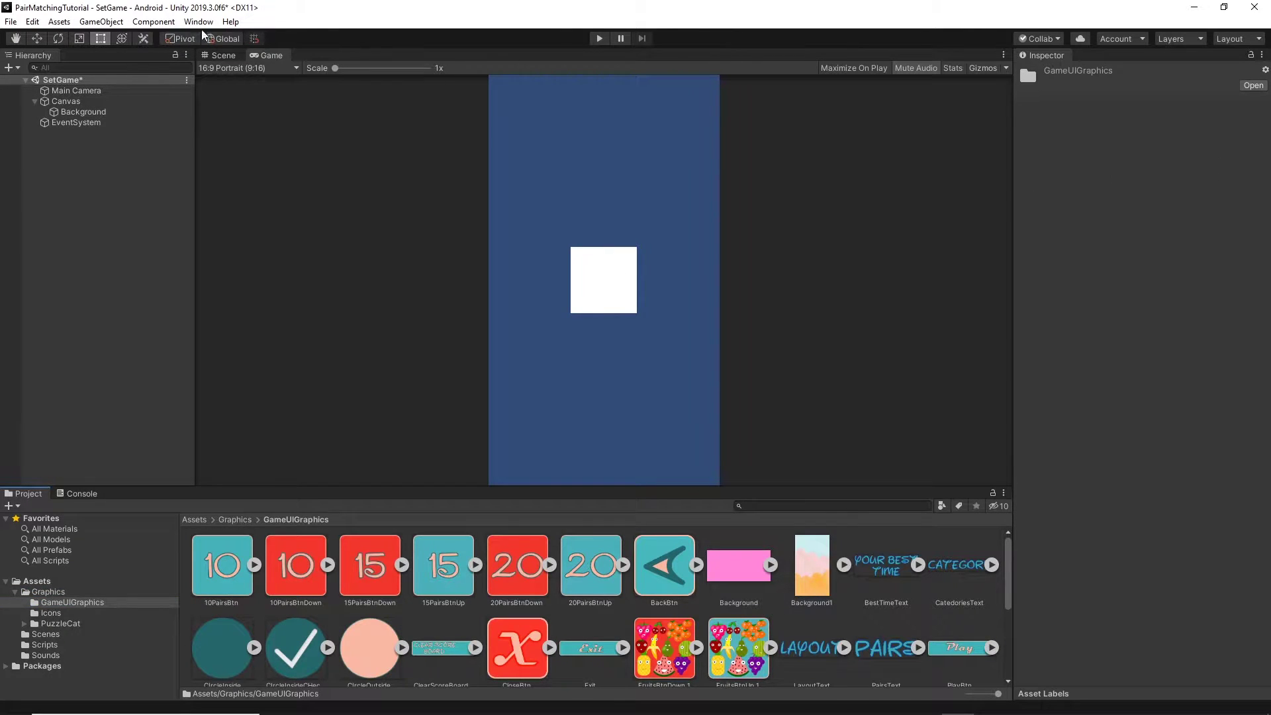
click(69, 116)
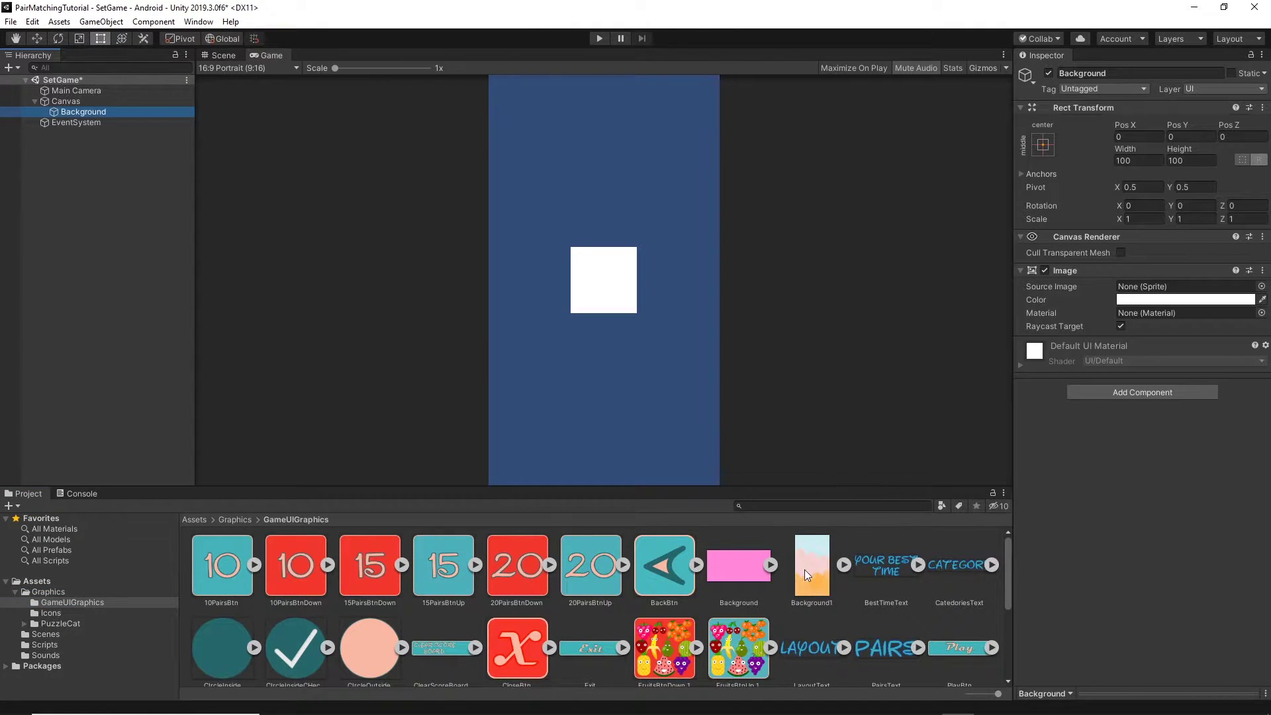
drag(809, 586, 1154, 289)
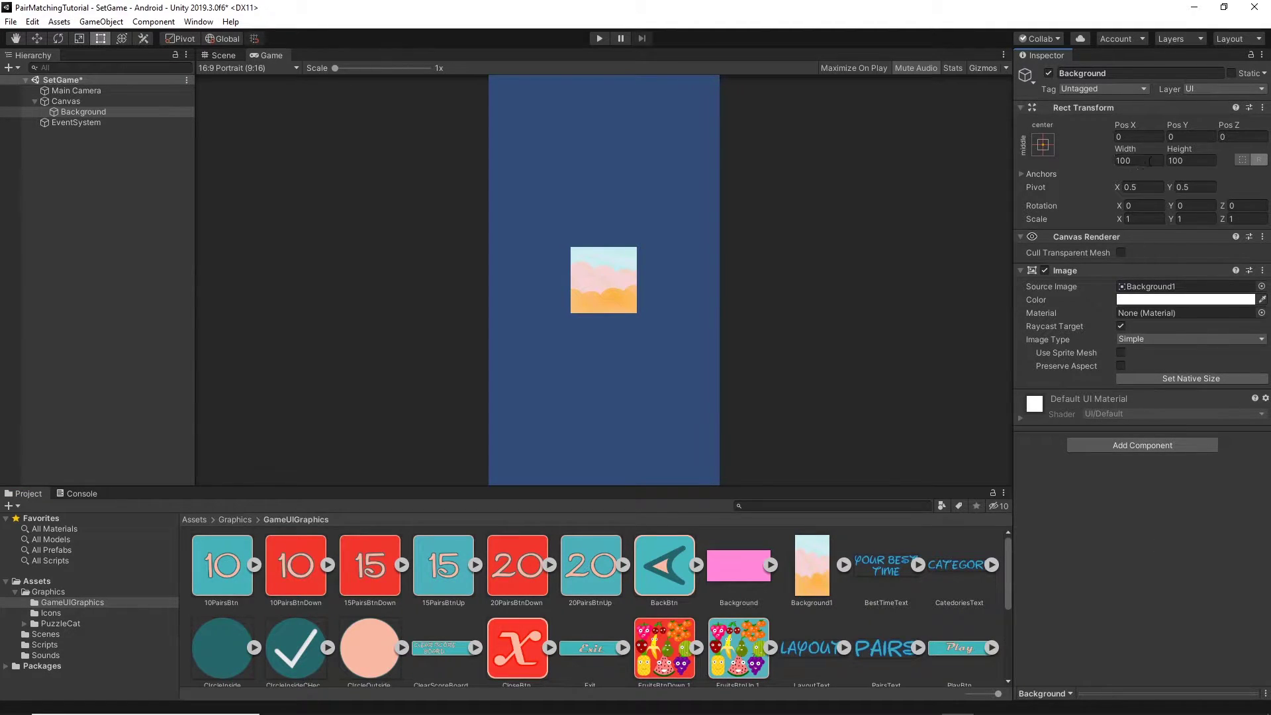
Step: Set the Background image's Rect Transform to width 480 and height 854
click(1139, 160)
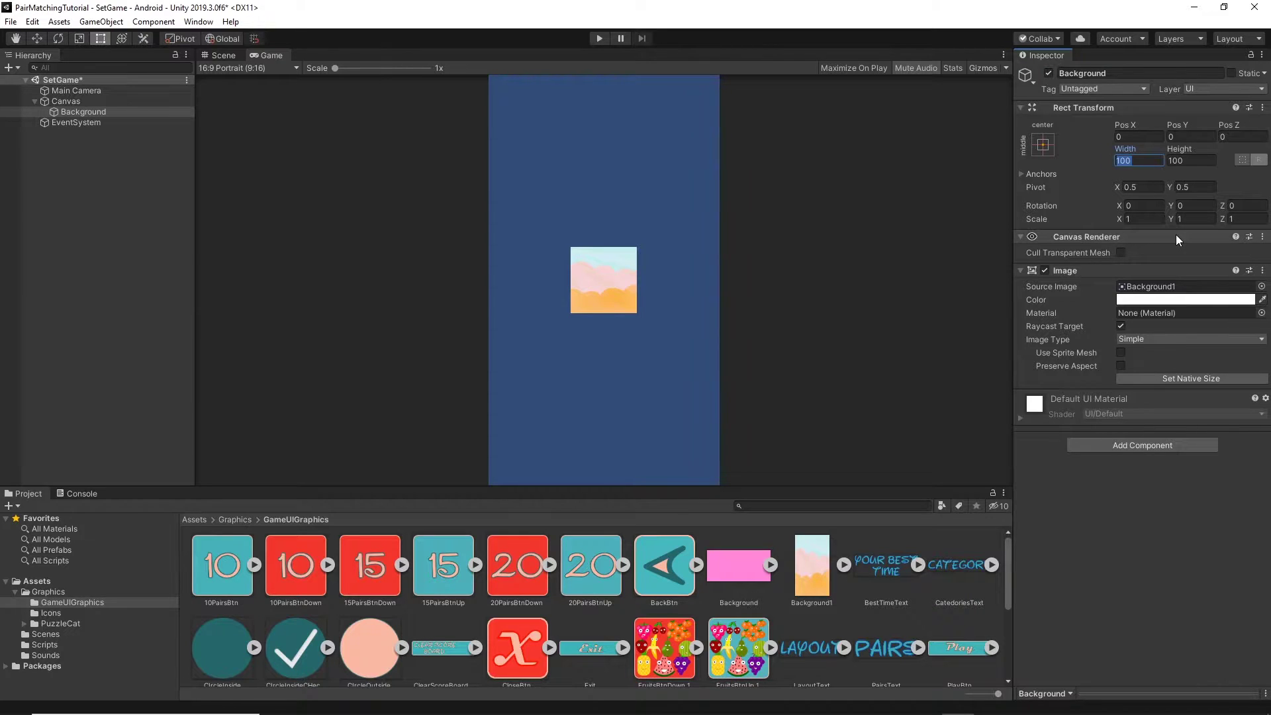
text(480)
key(Tab)
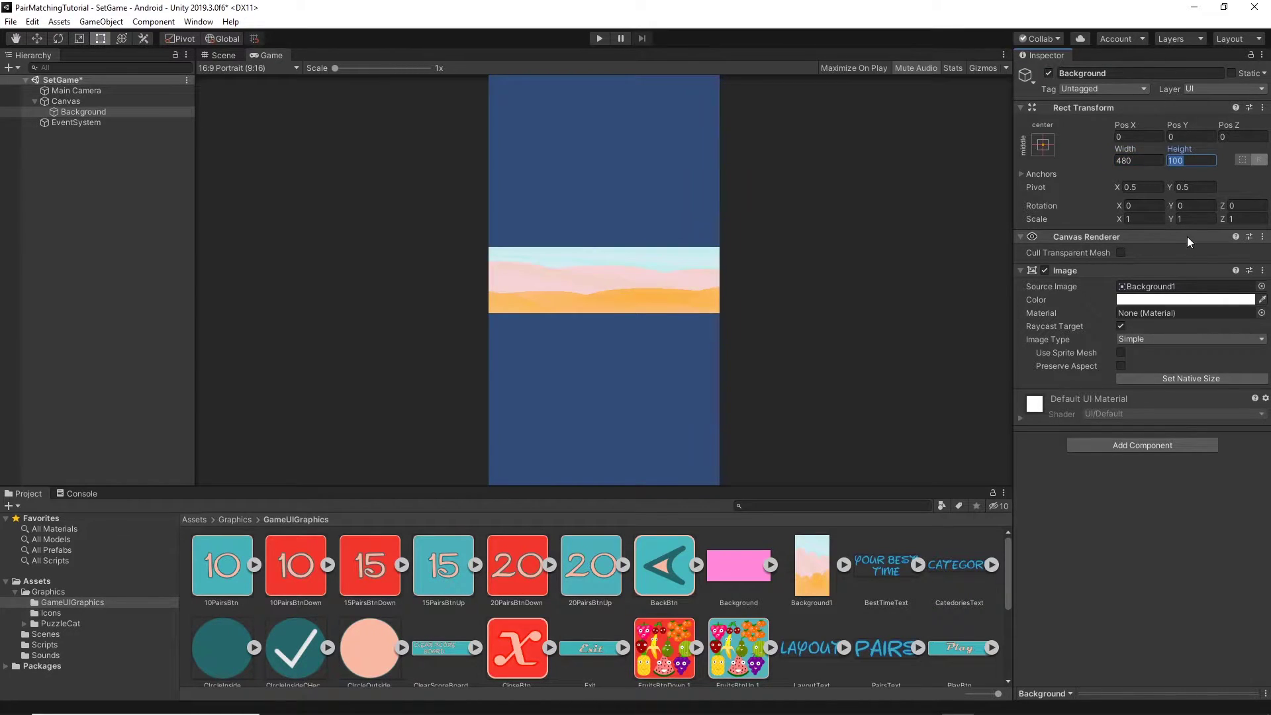
text(854)
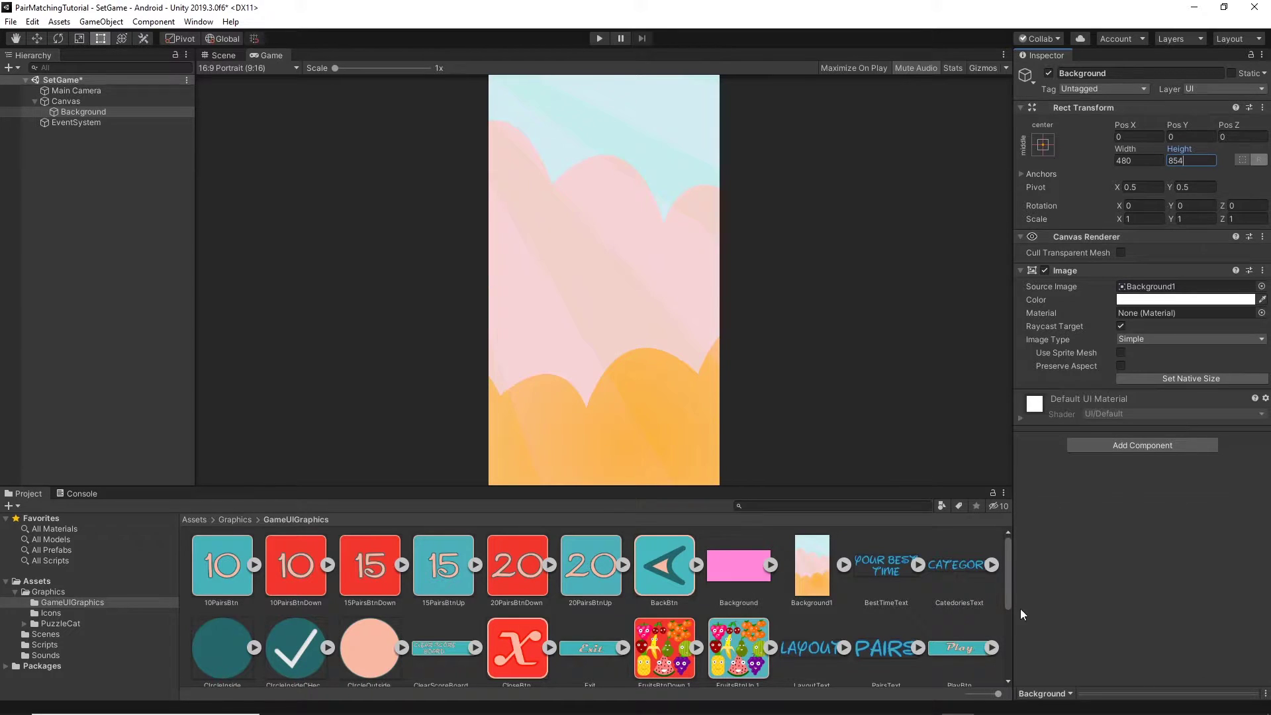
key(Return)
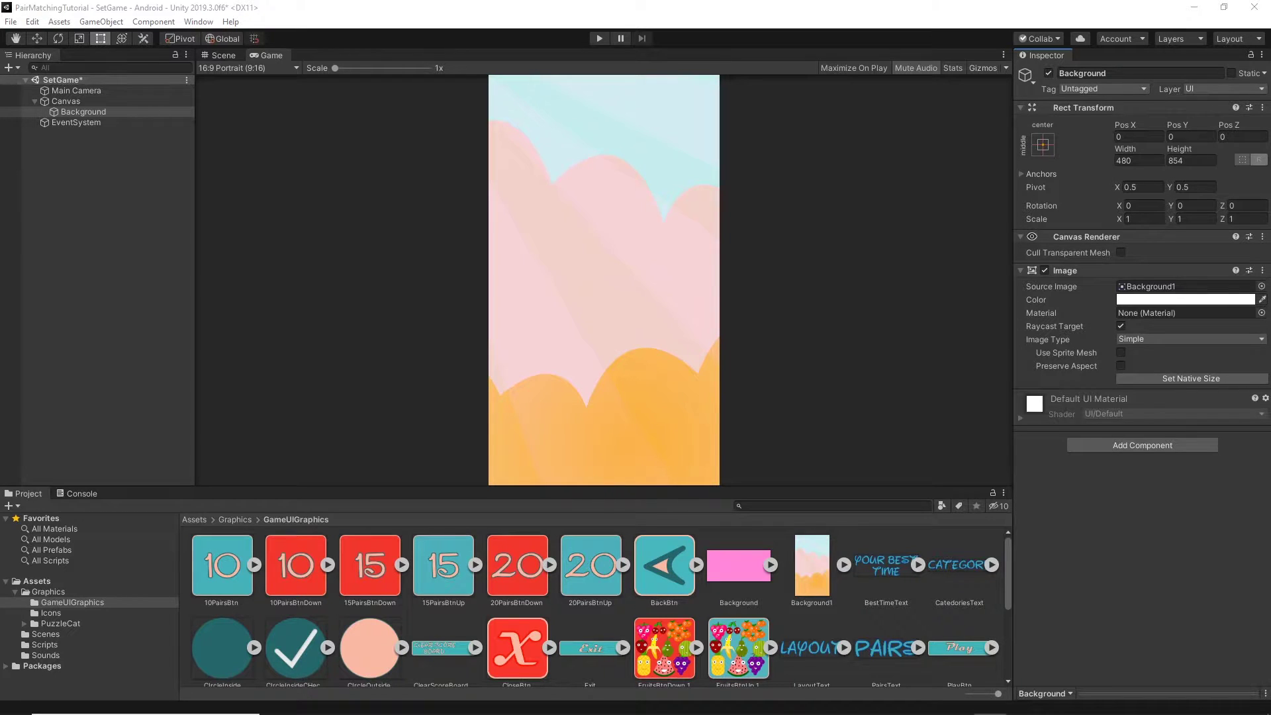
Step: Change the Main Camera's Camera Size field to 1.25
click(78, 92)
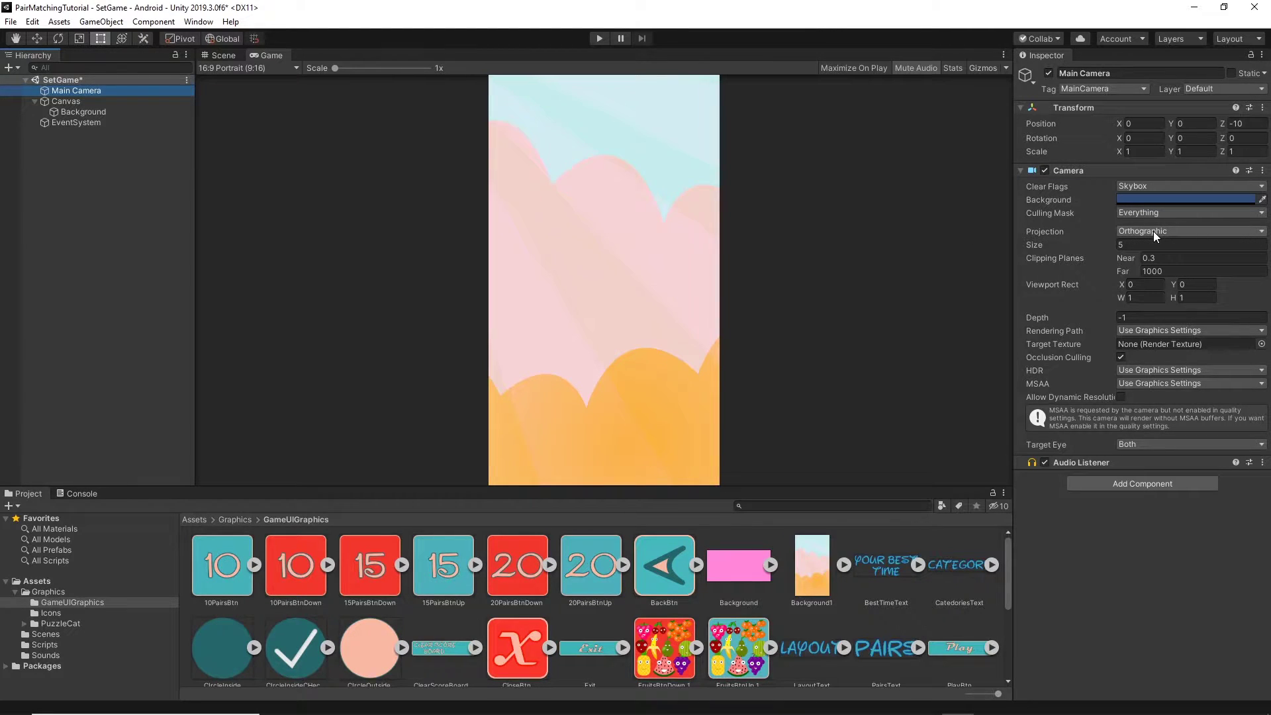
click(1143, 245)
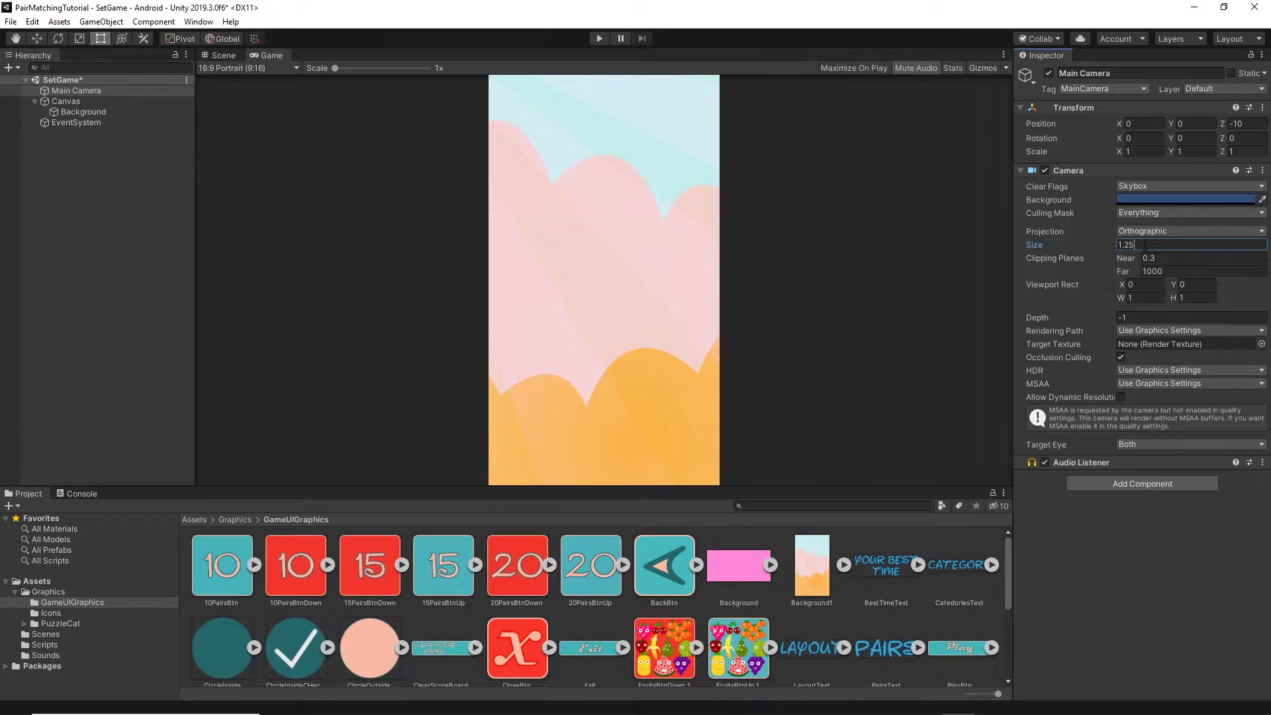
key(Return)
Step: Drag ButtonBehaviour from the Scripts folder onto the Main Camera's Inspector
click(40, 645)
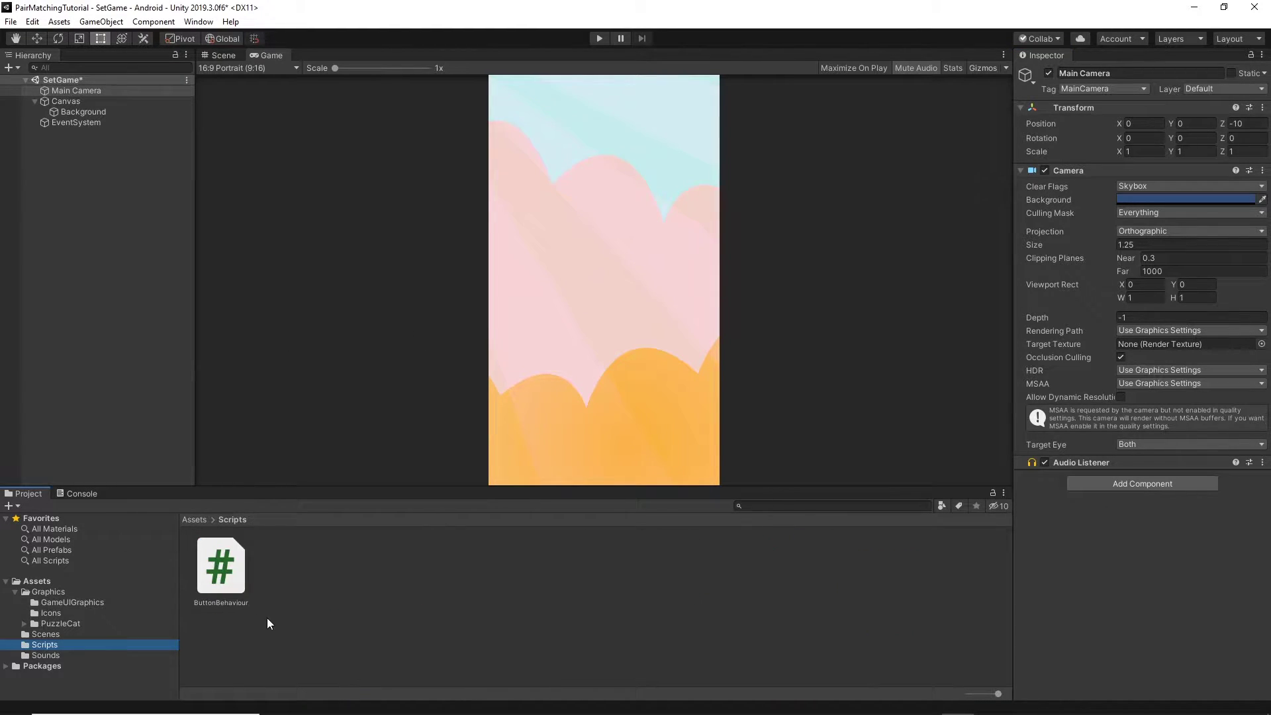
drag(216, 568, 1110, 507)
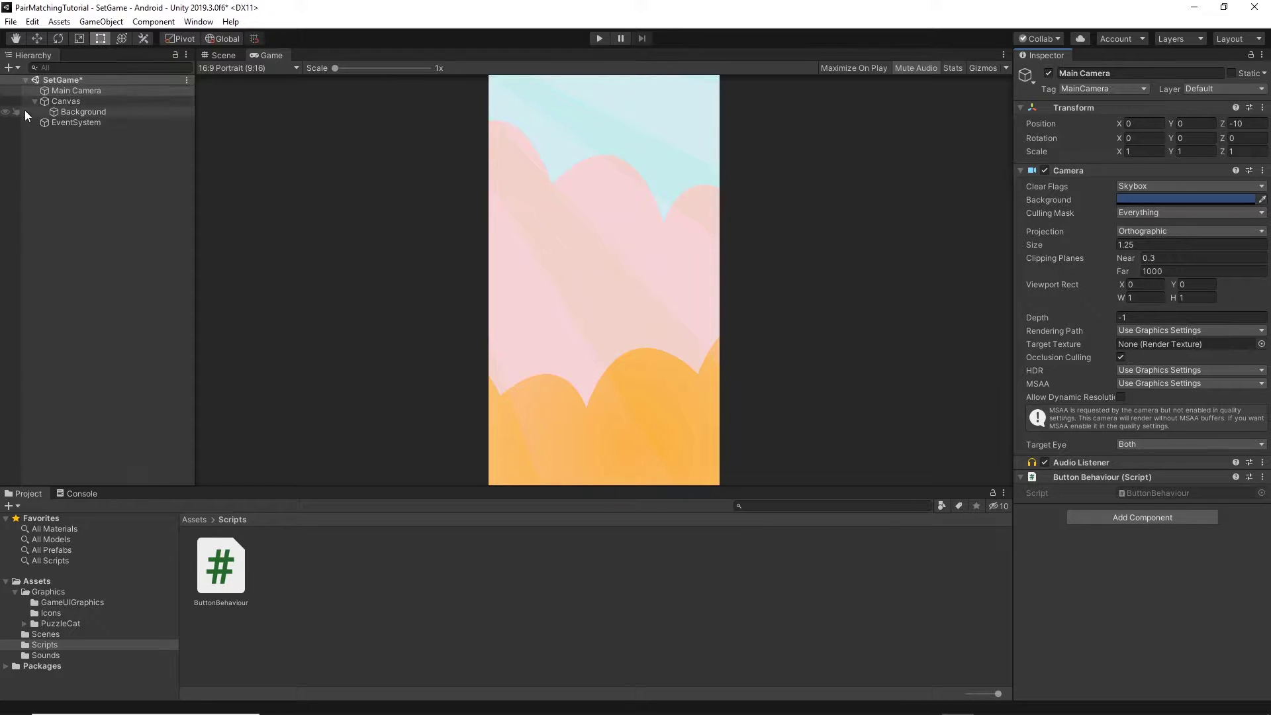
click(58, 101)
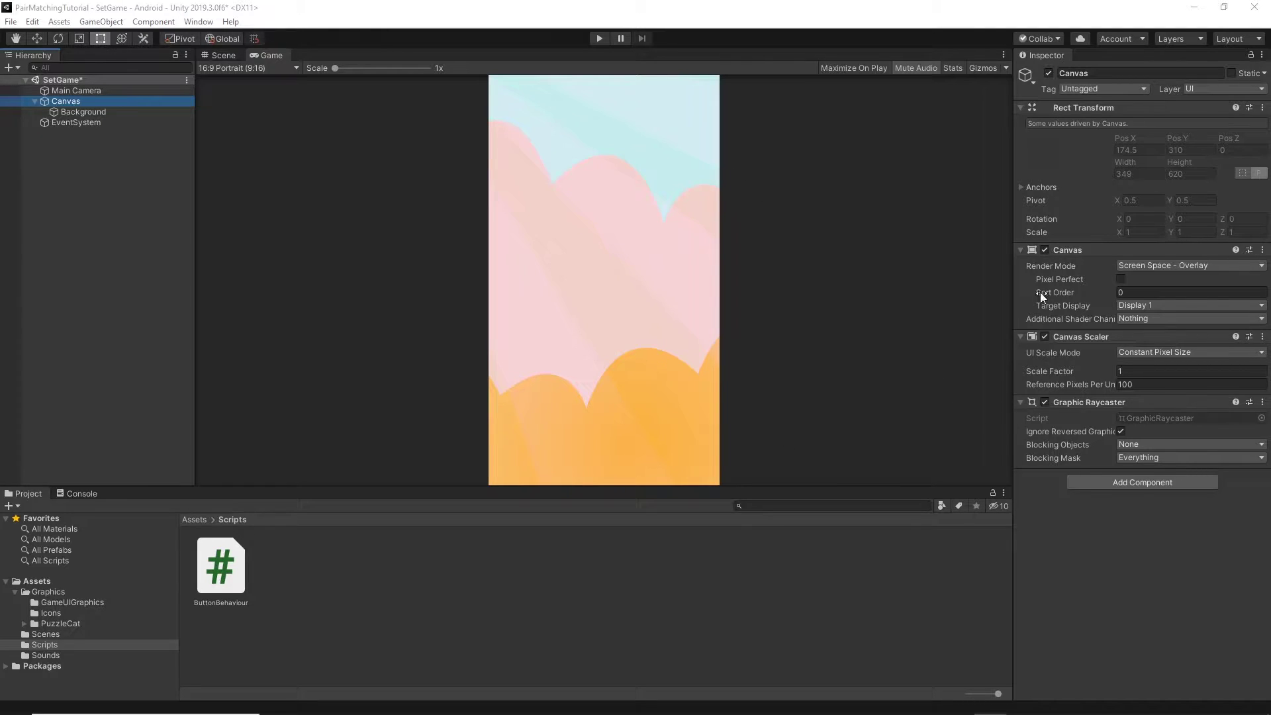
Step: Make the Canvas render through a camera, using Main Camera as its render camera
click(1139, 264)
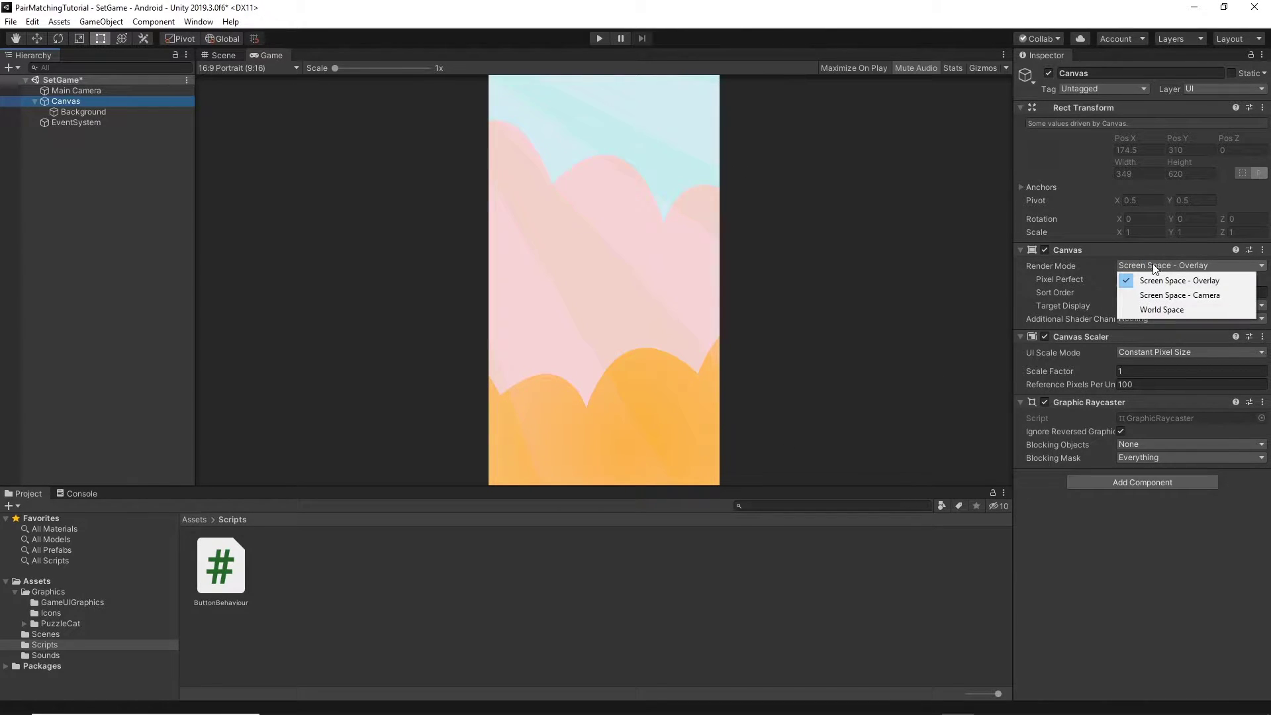
click(1190, 298)
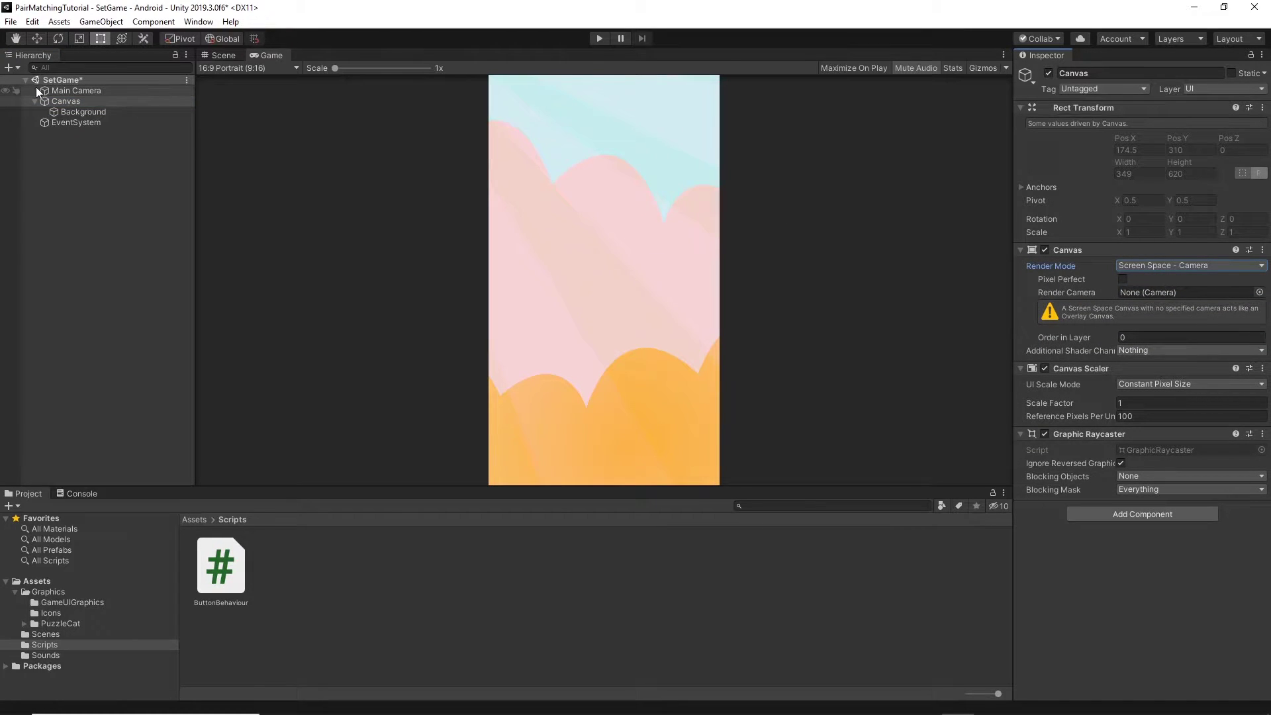
drag(50, 90, 1157, 297)
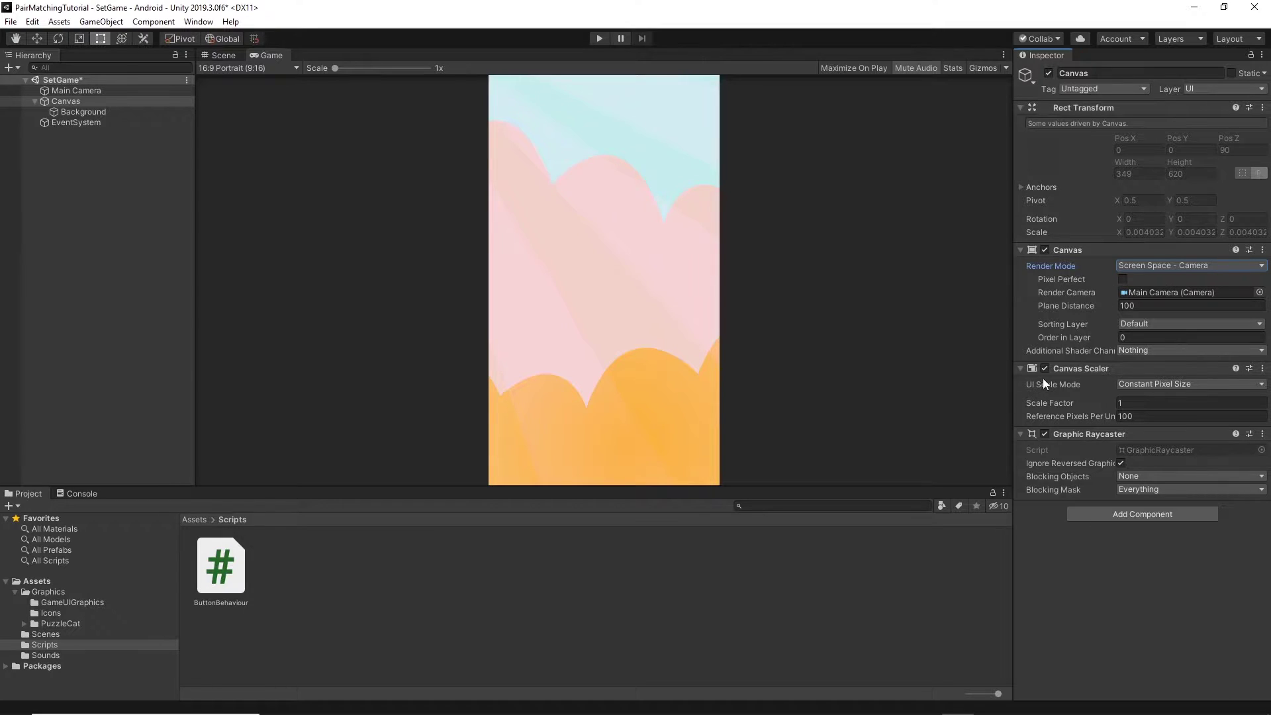
Step: Set the Canvas Scaler to Scale With Screen Size, reference 480×854, match 0.5
click(1147, 385)
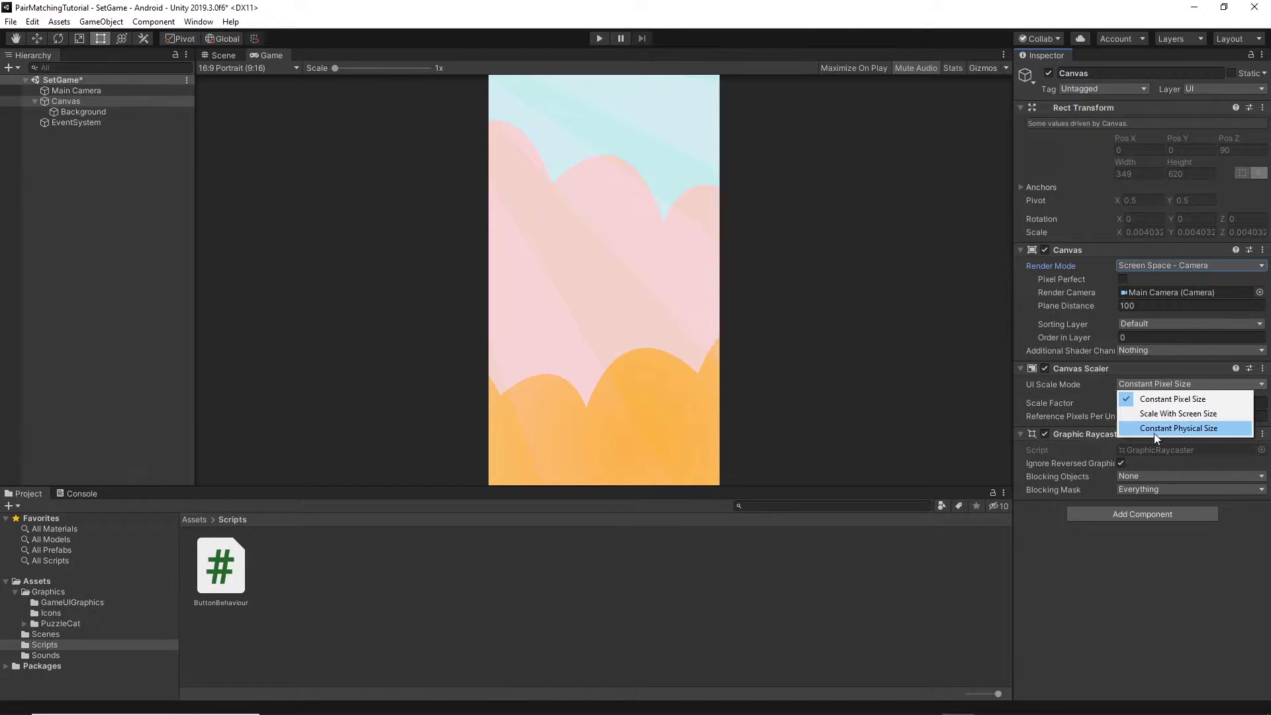
click(1194, 415)
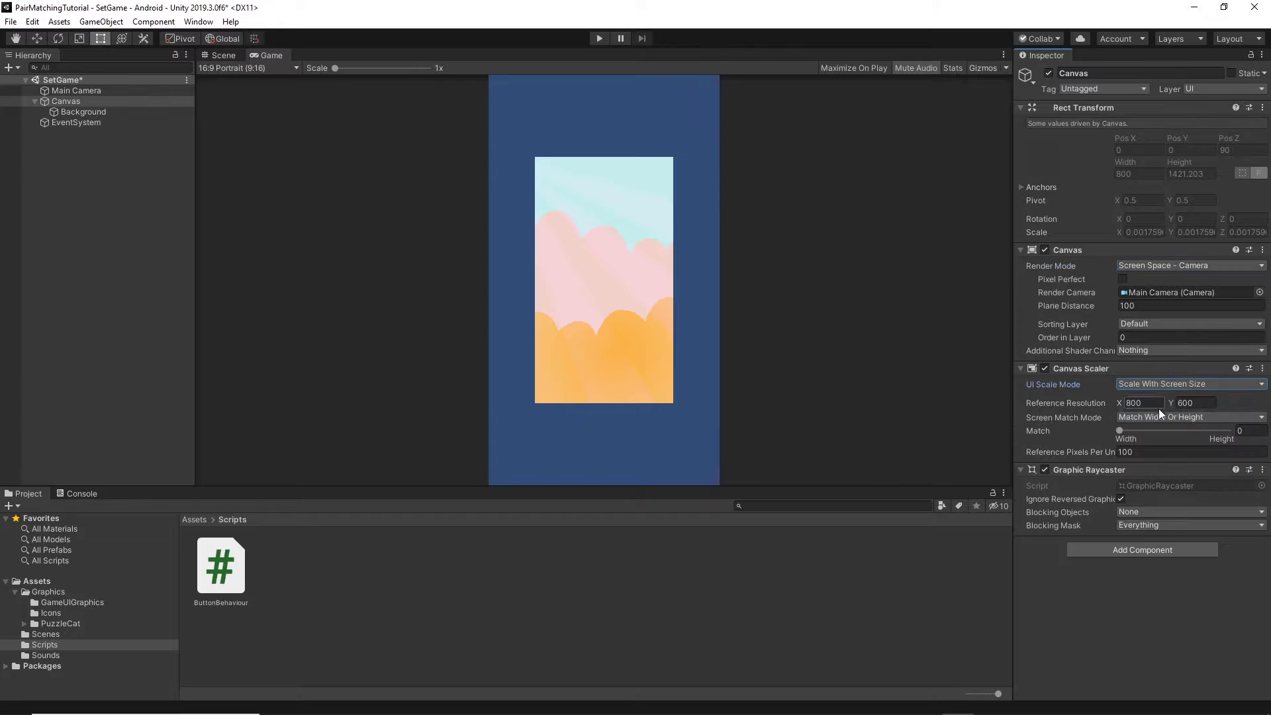
click(1144, 402)
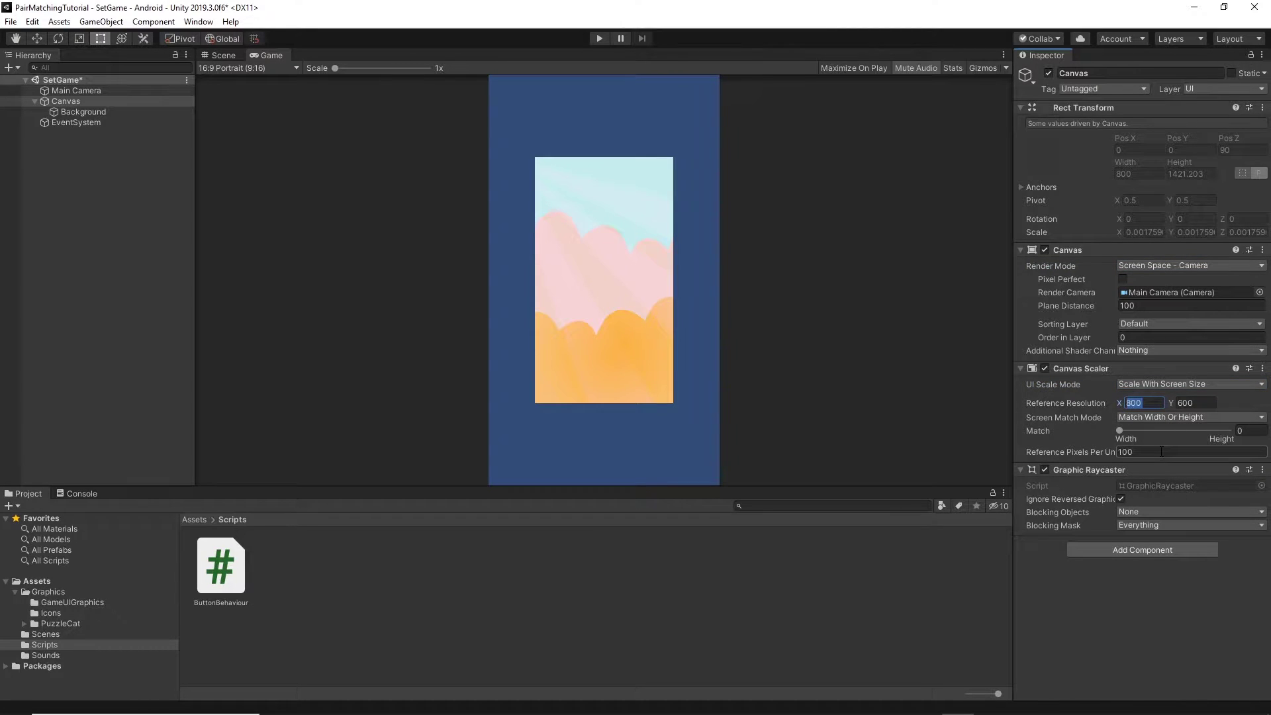
text(480)
key(Tab)
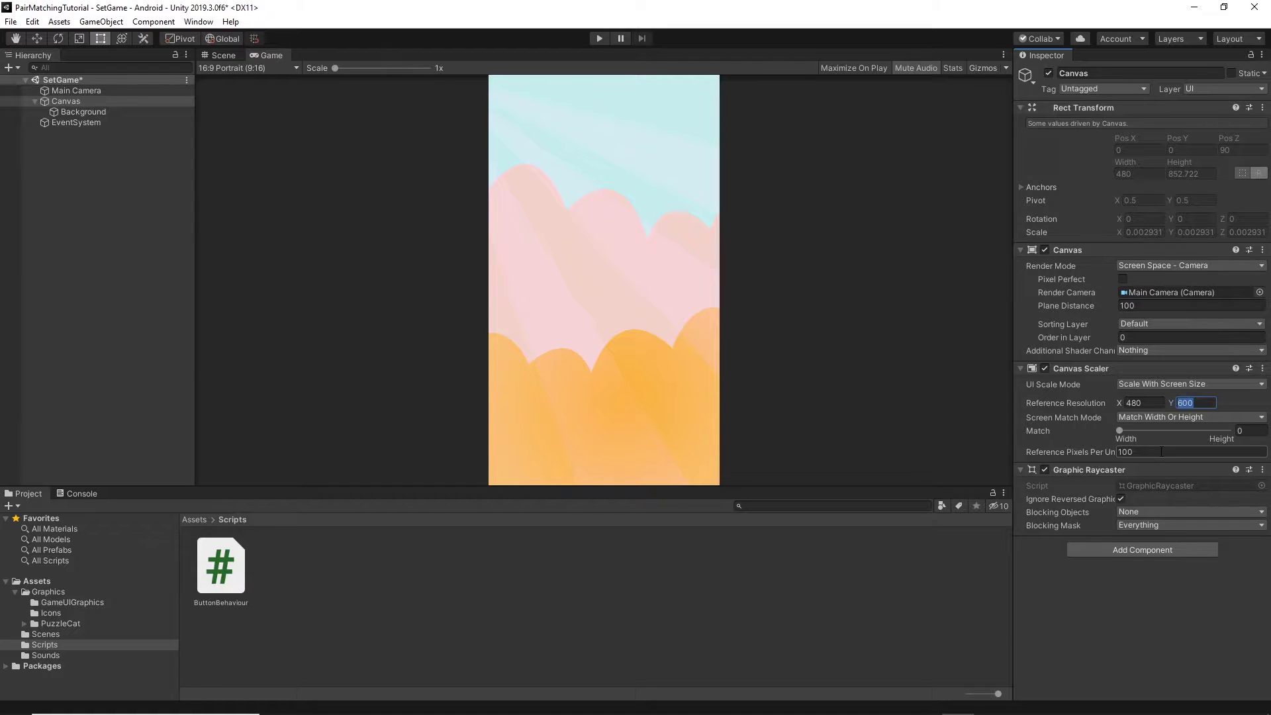
text(854)
click(1252, 431)
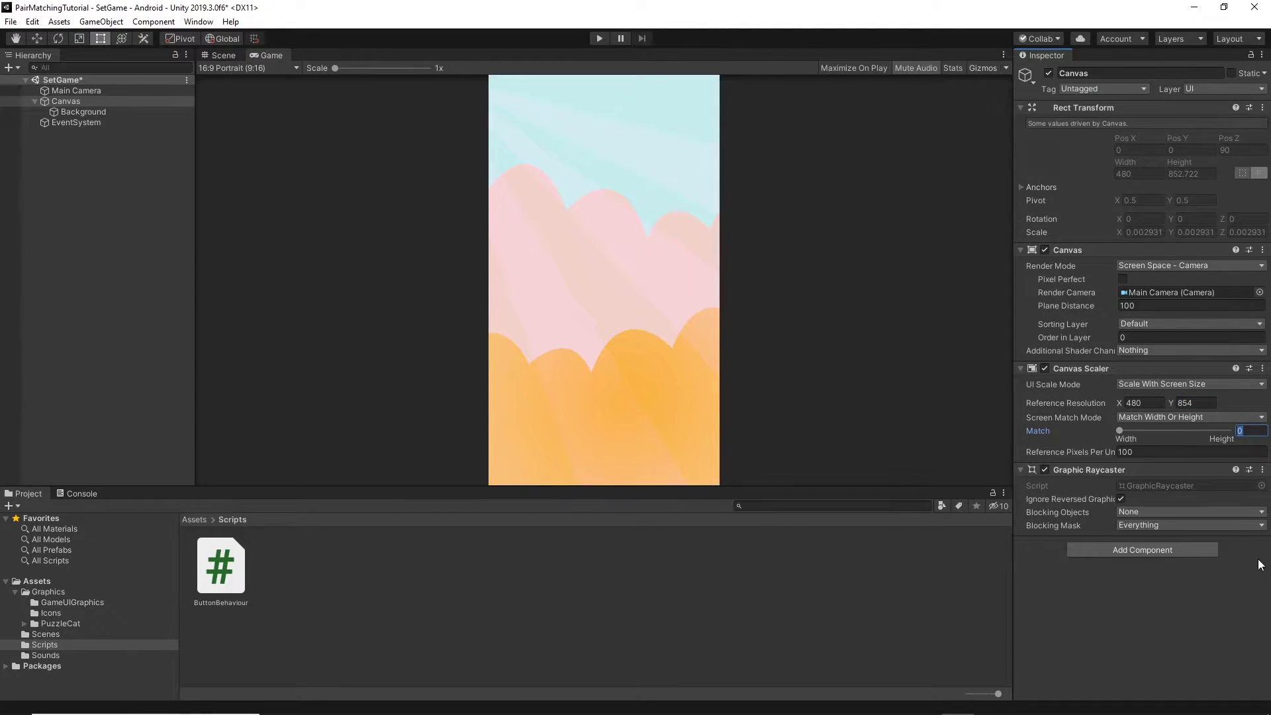
text(0.5)
key(Return)
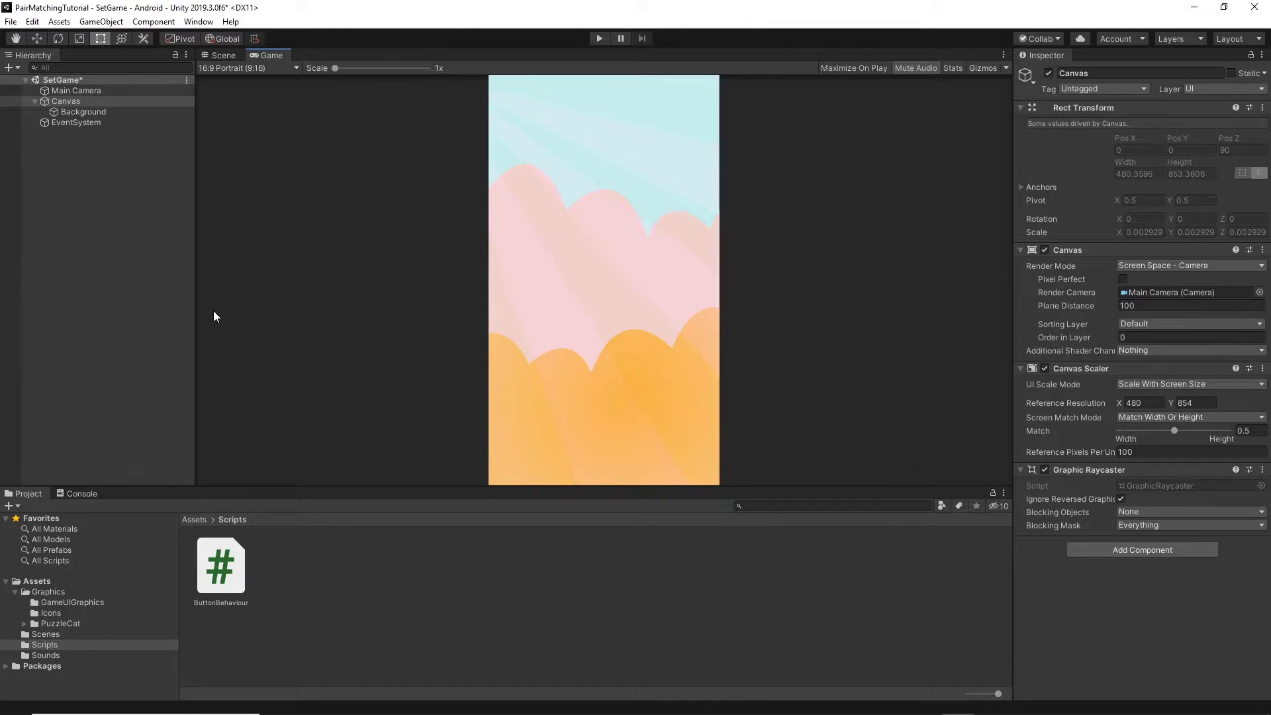
click(65, 101)
Step: Add a UI Button under the Canvas and rename it 10PairsButton
right_click(65, 100)
mouse_move(90, 324)
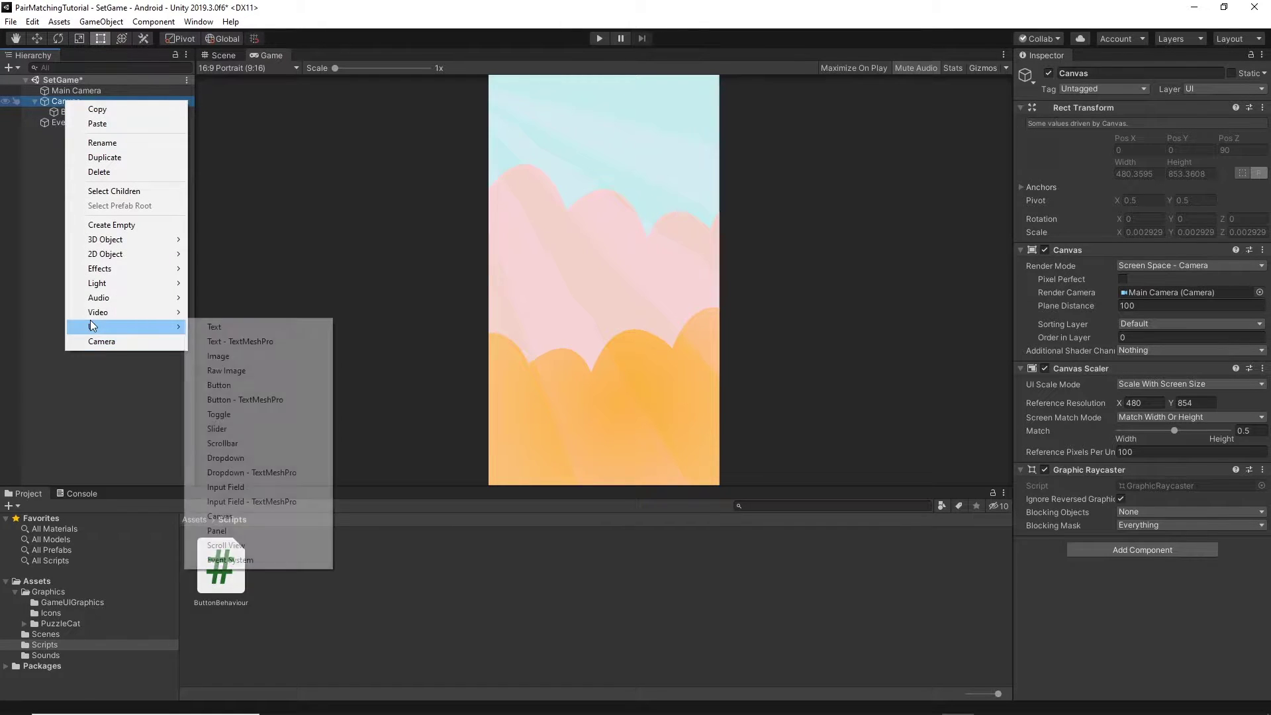
click(219, 384)
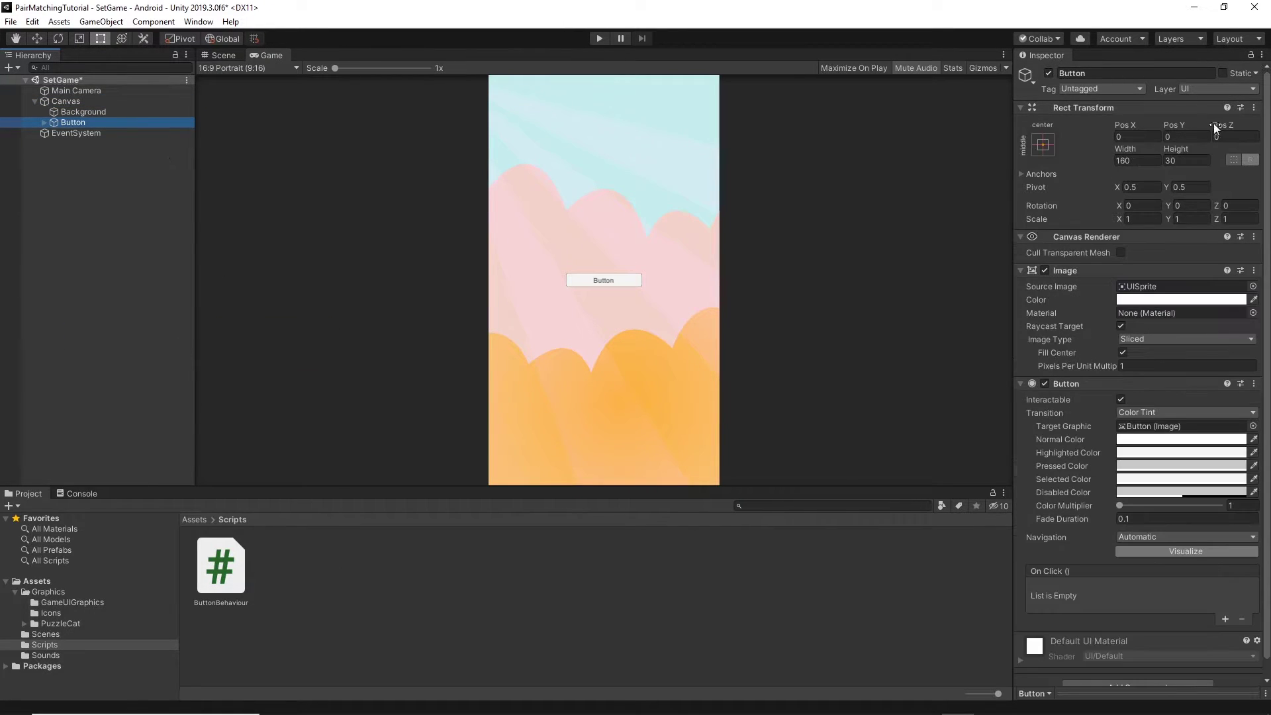
click(1112, 74)
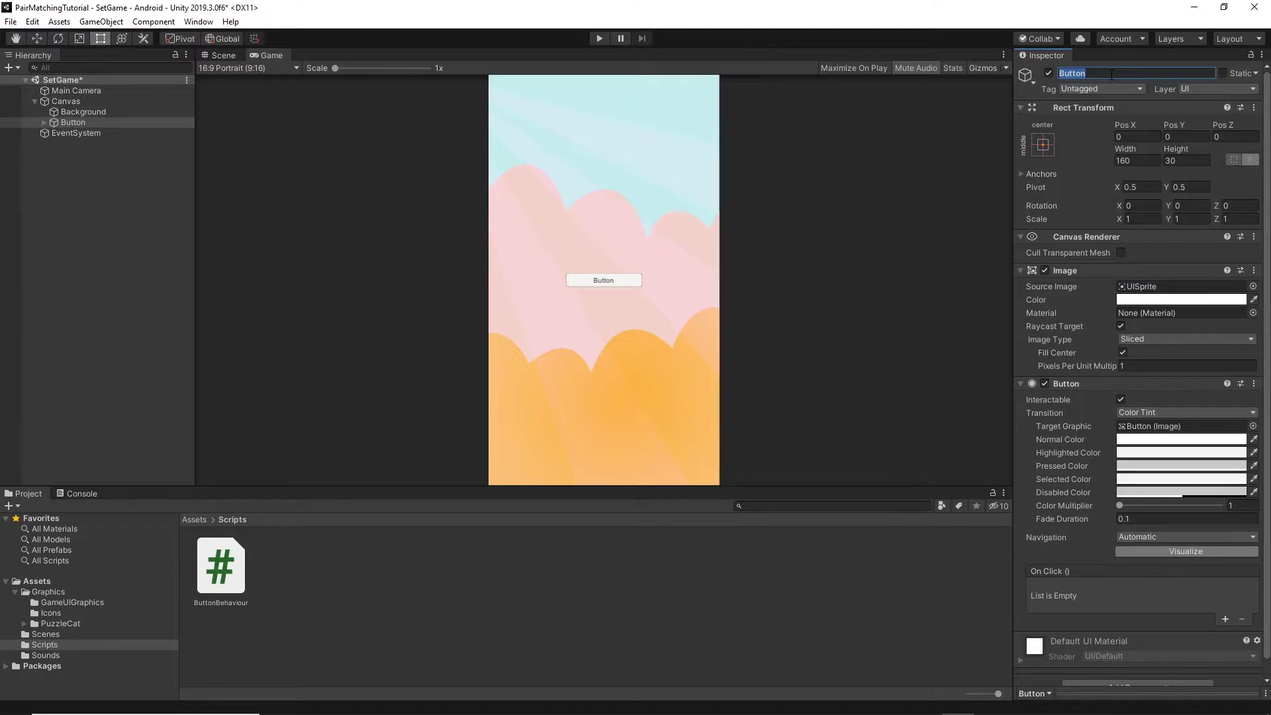
text(10PairsButton)
key(Return)
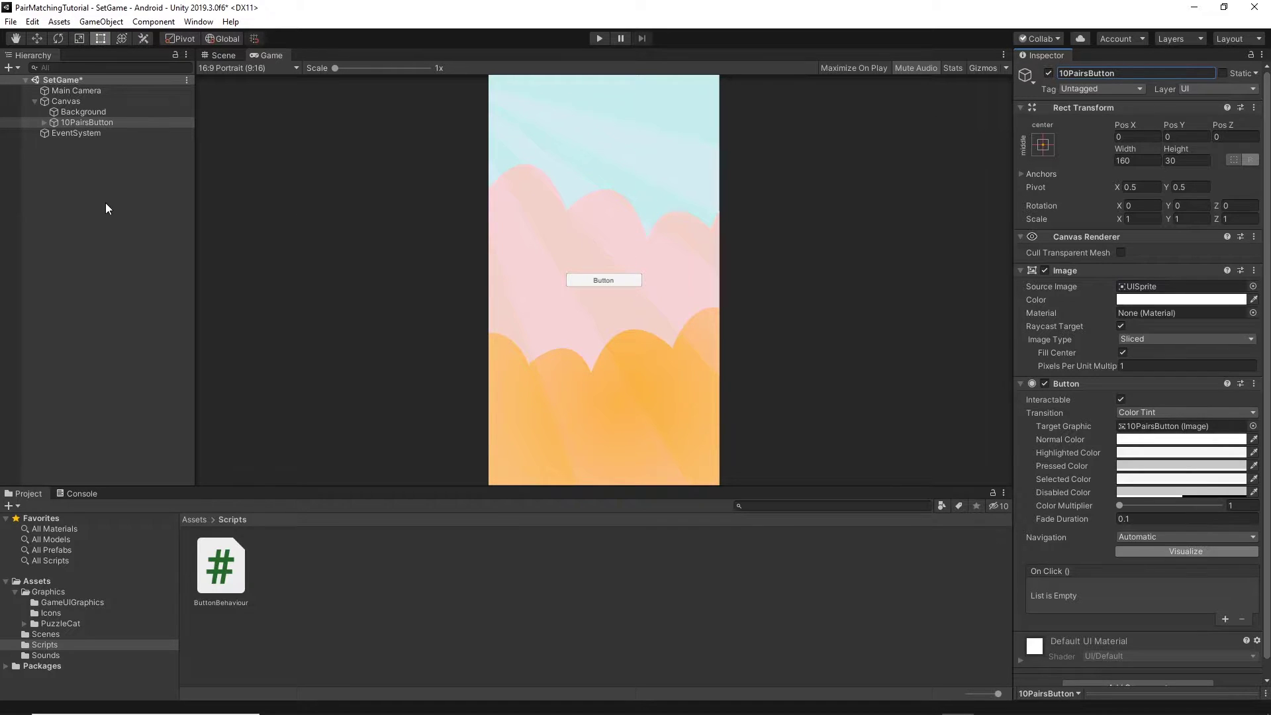
Step: Delete the Text child from 10PairsButton
click(44, 123)
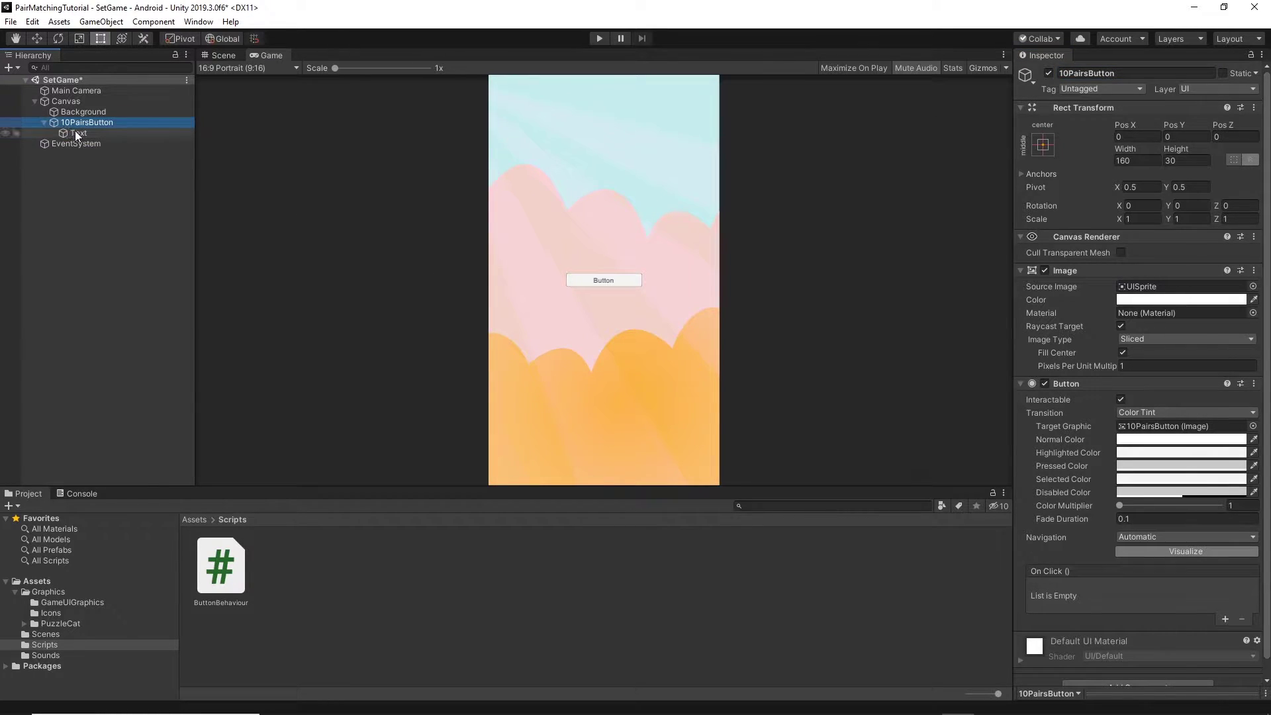
click(75, 132)
key(Delete)
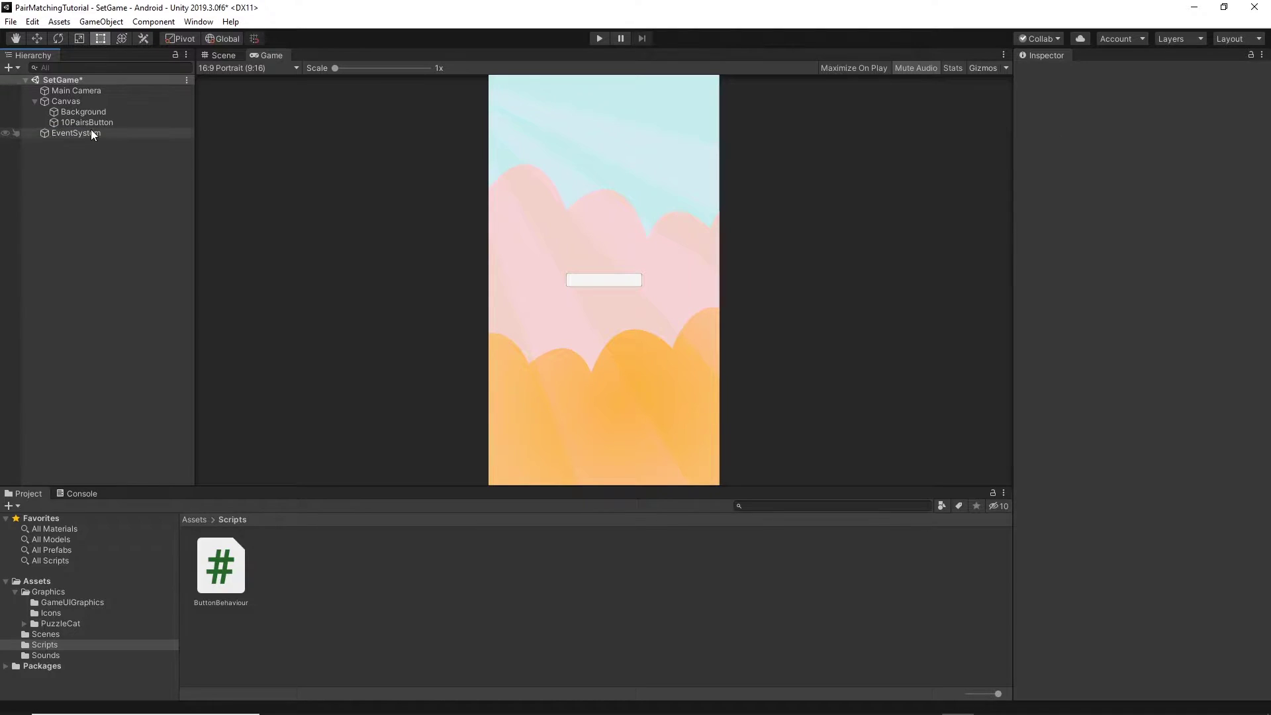
click(85, 124)
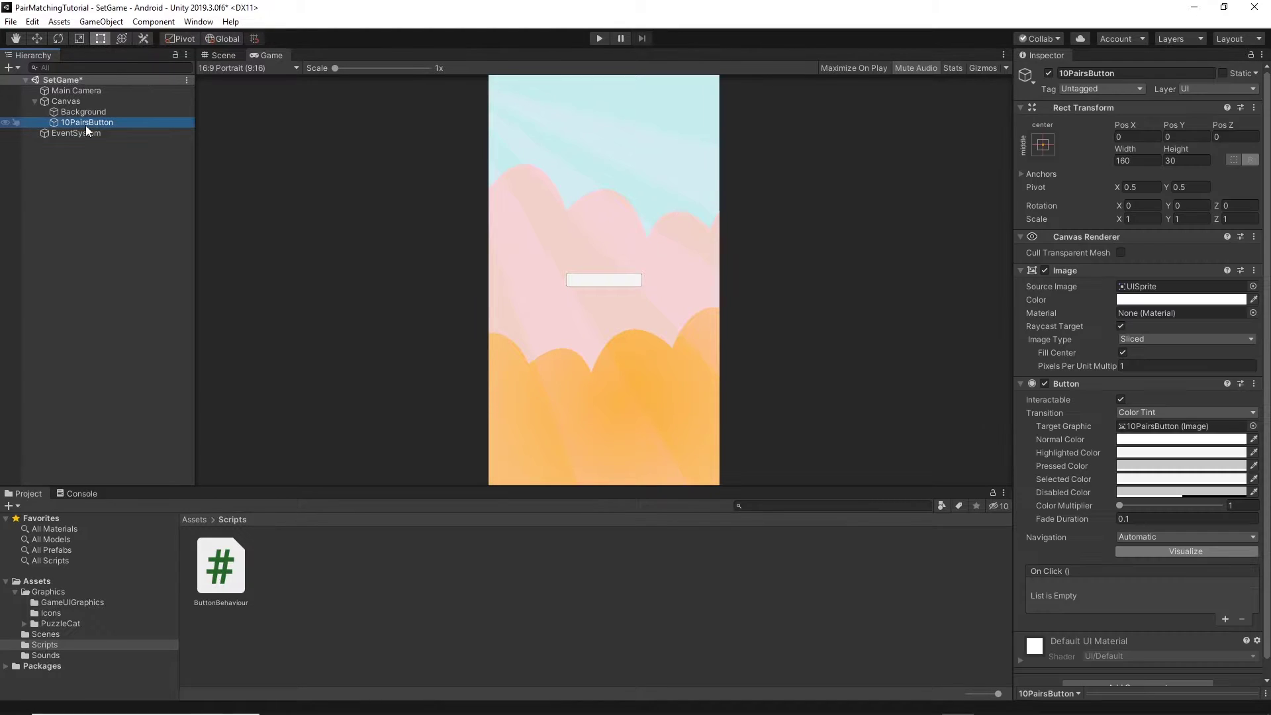
Step: Use the 10PairsBtn sprite as the button's Source Image and size it 120 × 120
click(59, 602)
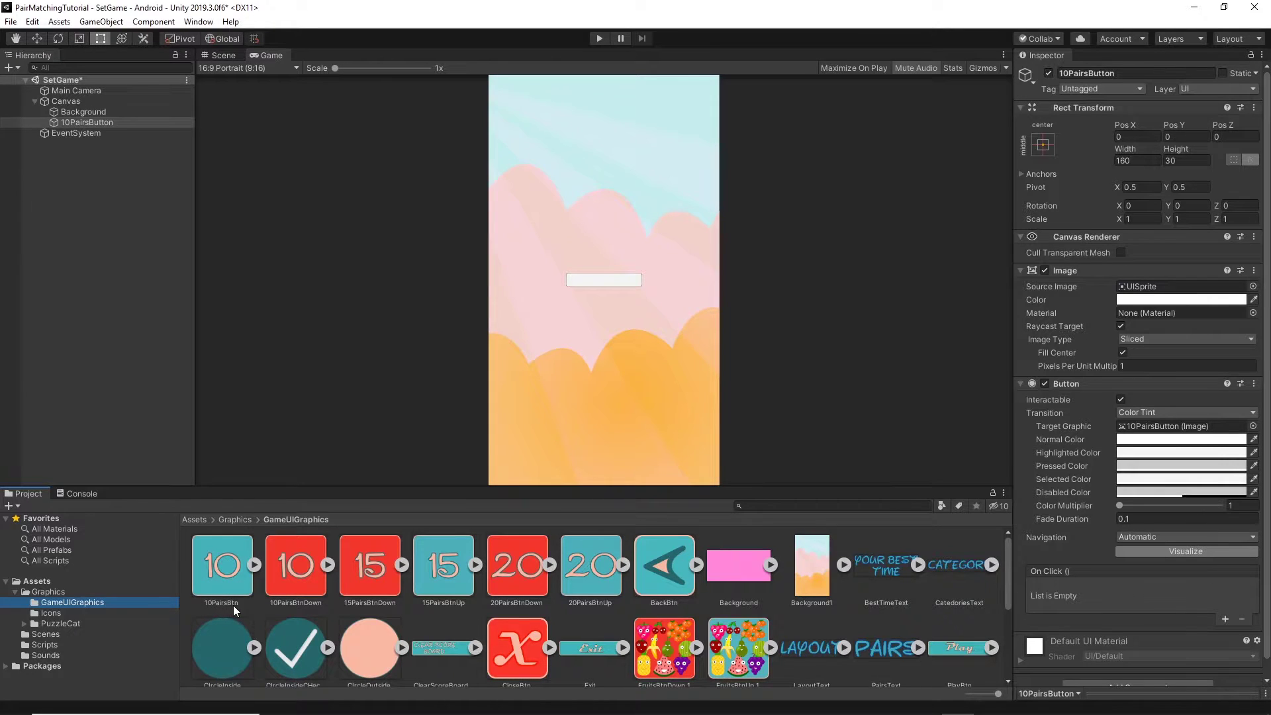
drag(225, 584, 1151, 287)
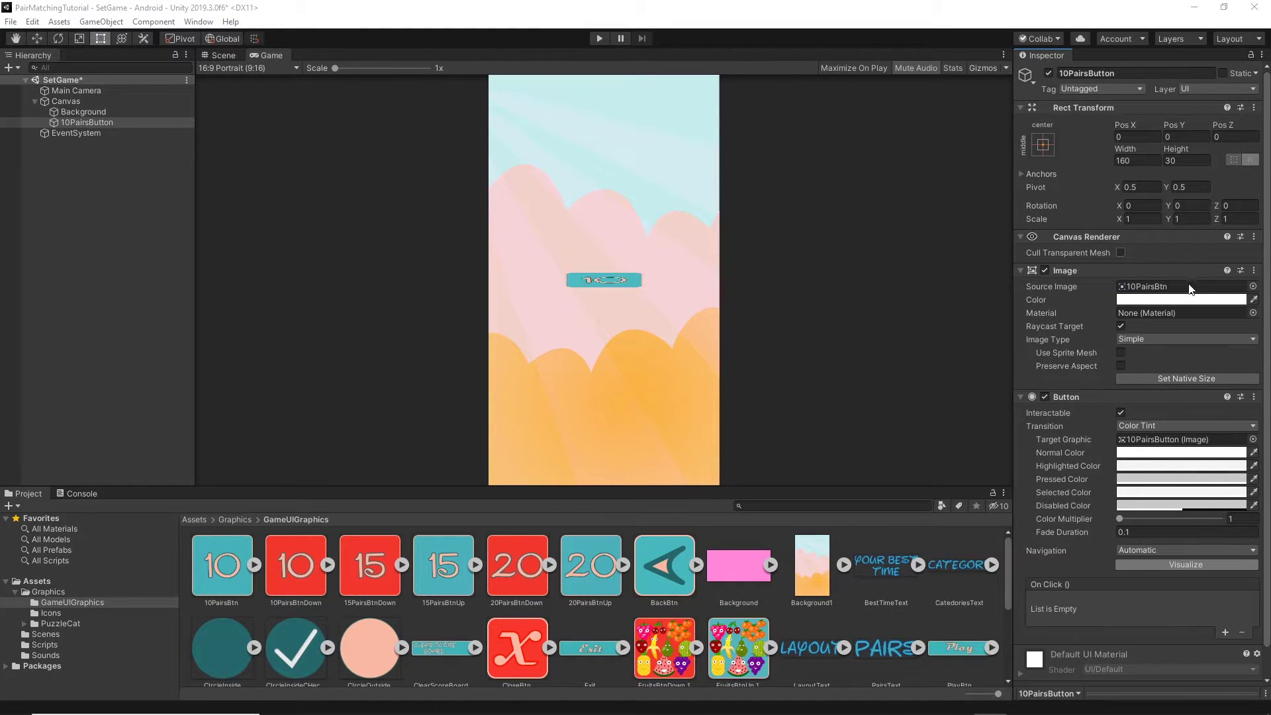
click(1133, 160)
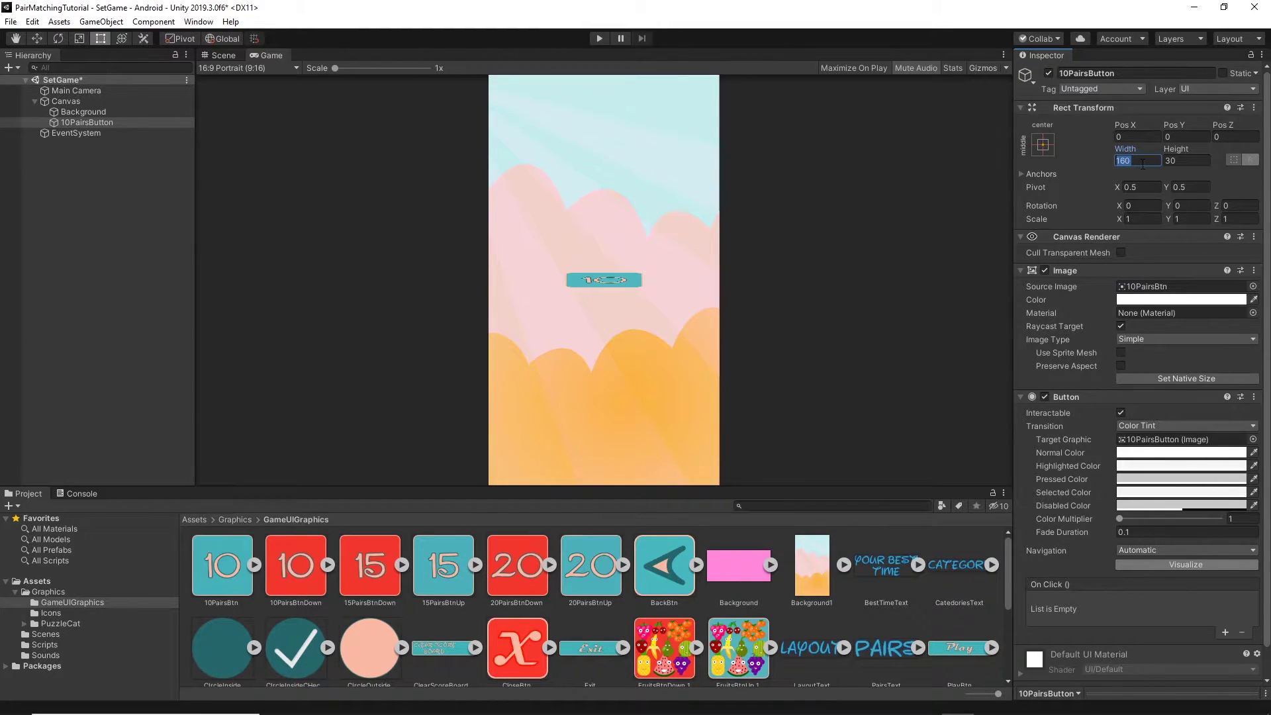
text(120)
key(Tab)
text(120)
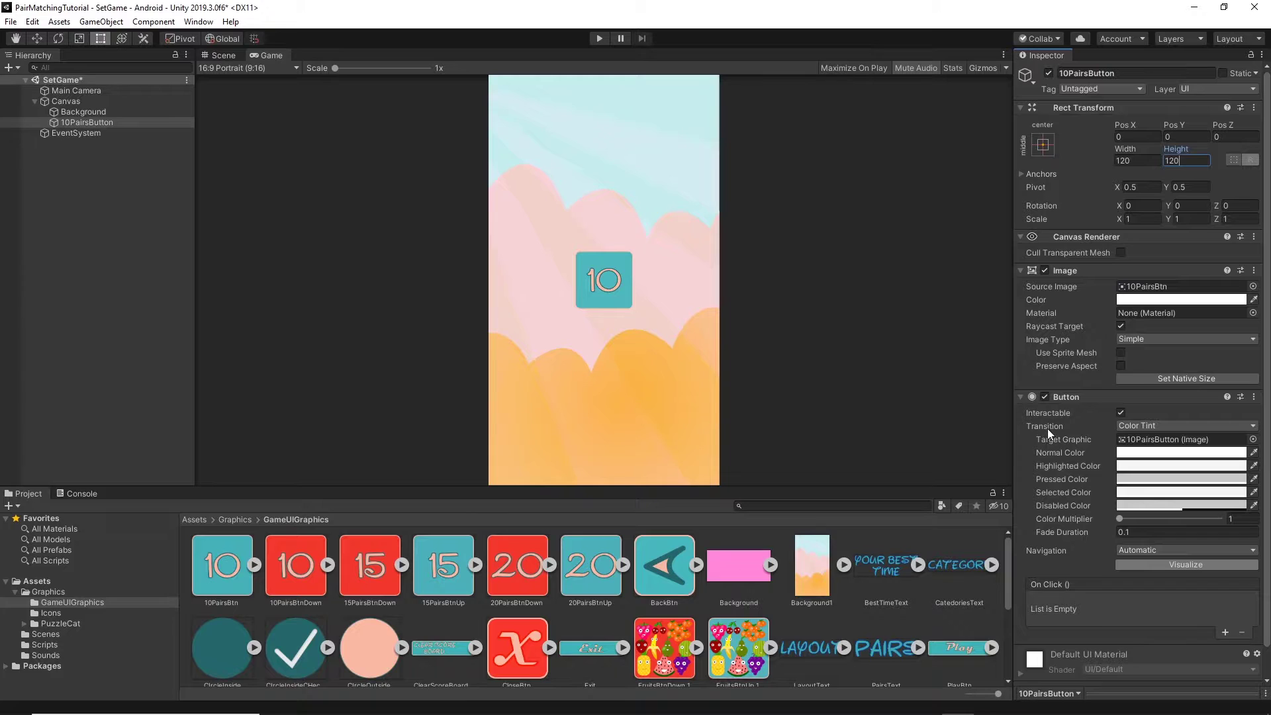
click(1140, 431)
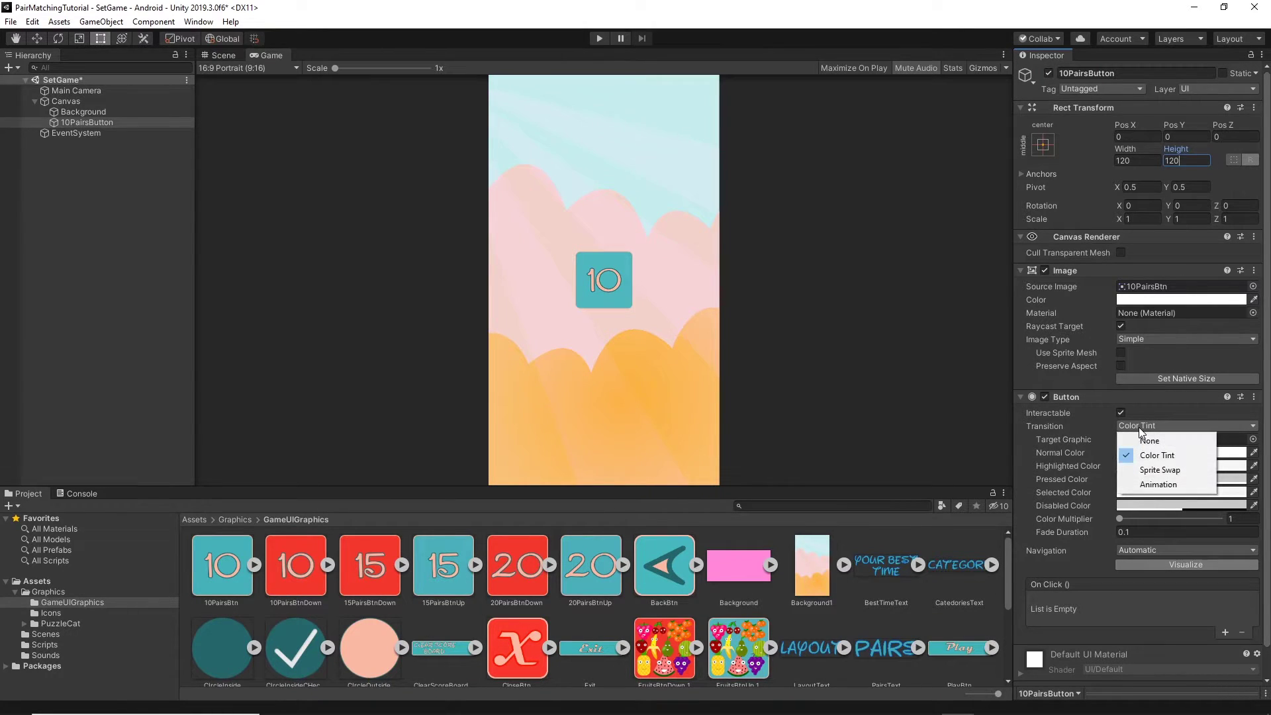
Step: Set the transition to Sprite Swap with 10PairsBtnDown as the Highlighted and Pressed sprite
click(1159, 470)
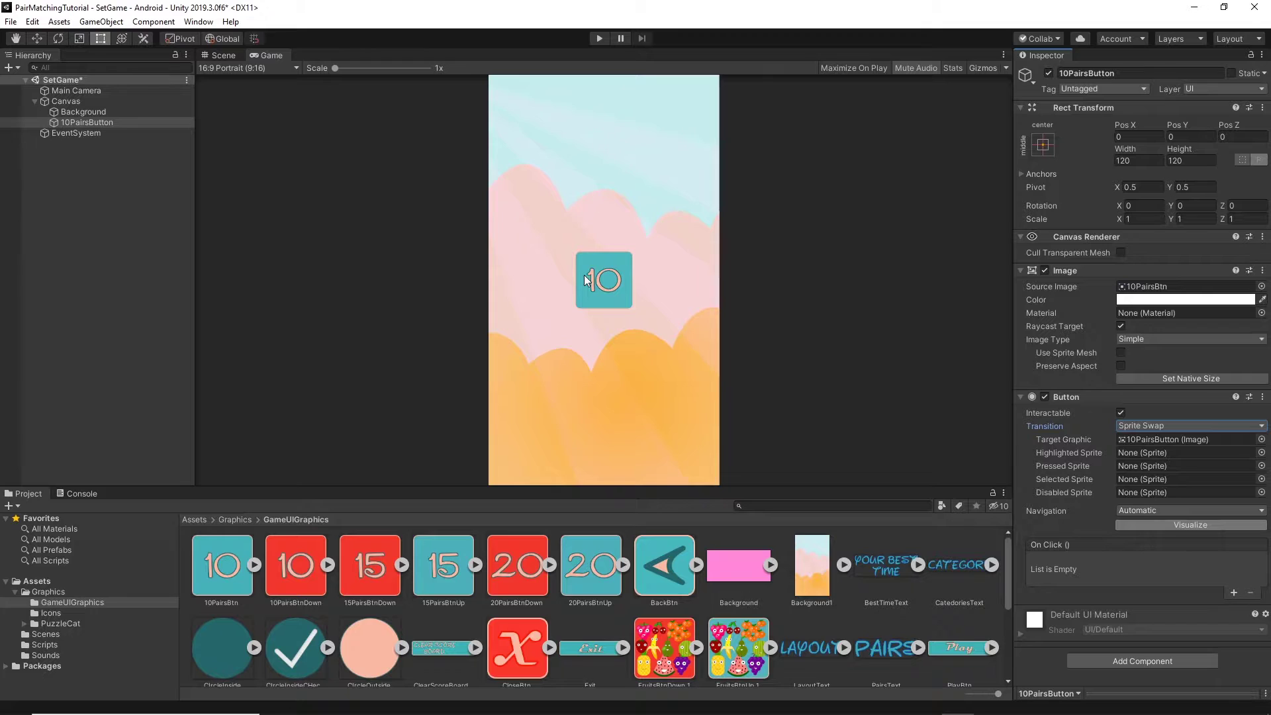
click(295, 573)
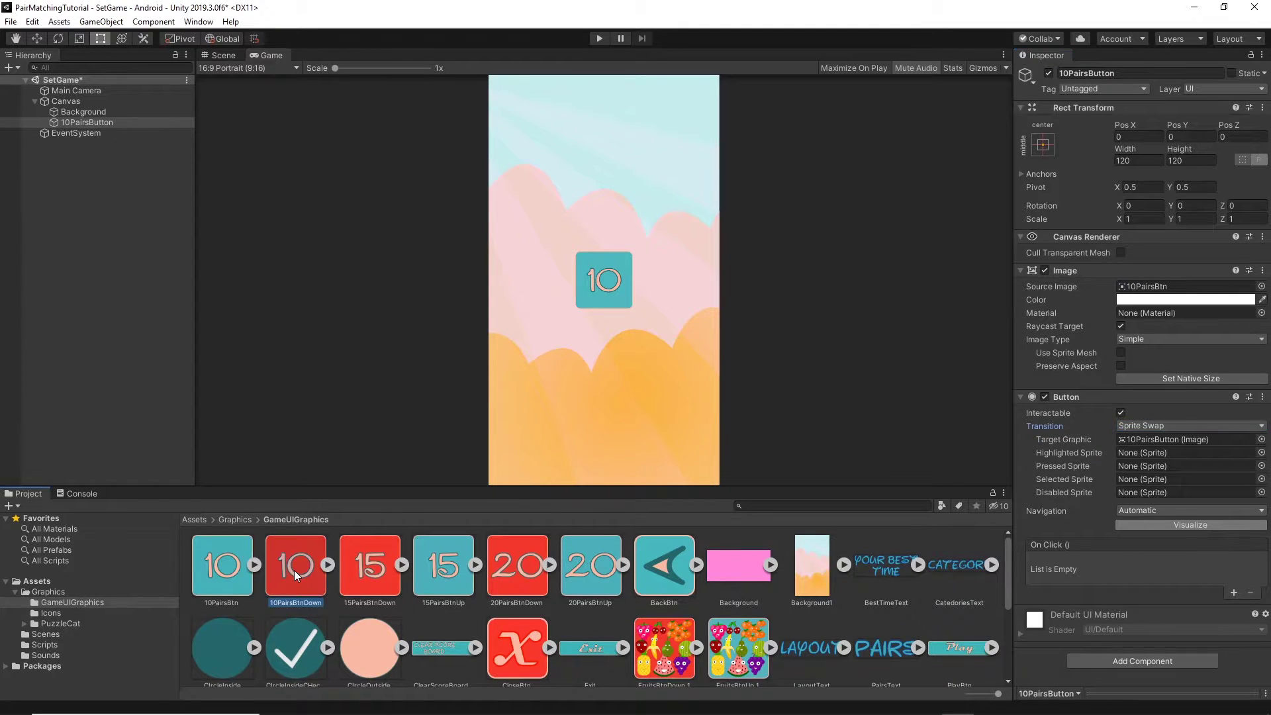
drag(294, 570, 1138, 454)
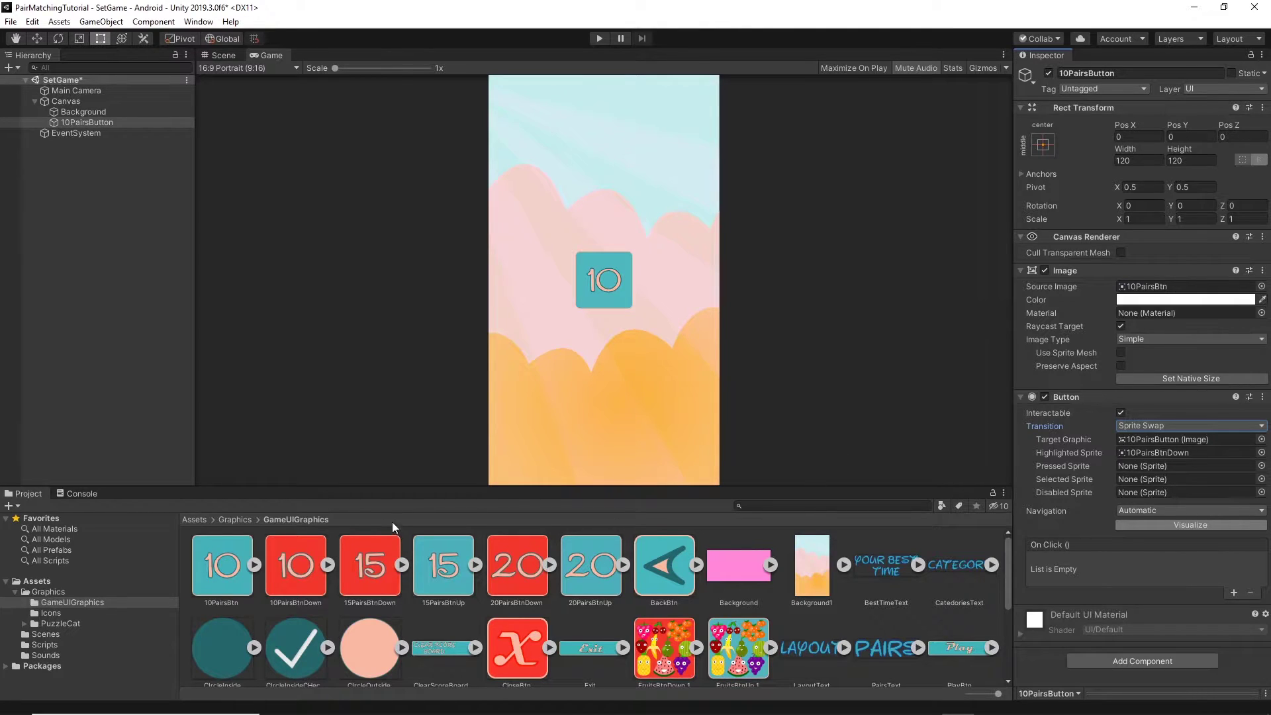
drag(1068, 492, 1129, 466)
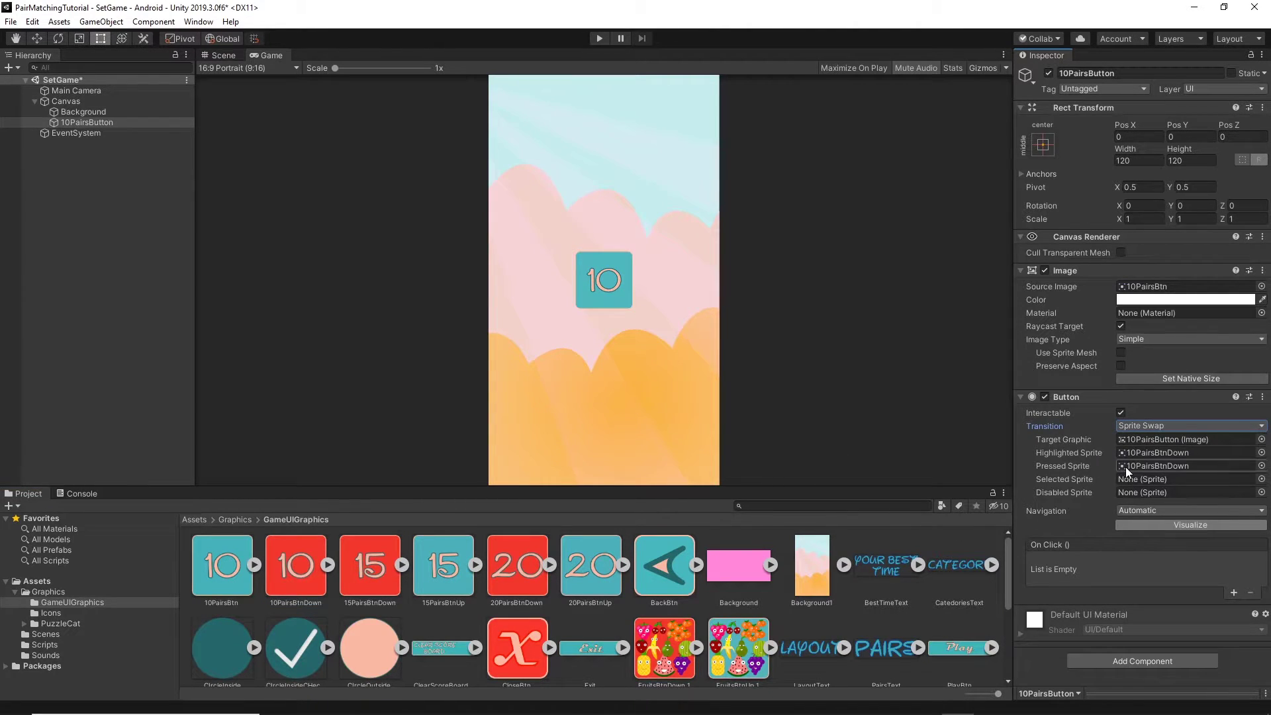
click(371, 568)
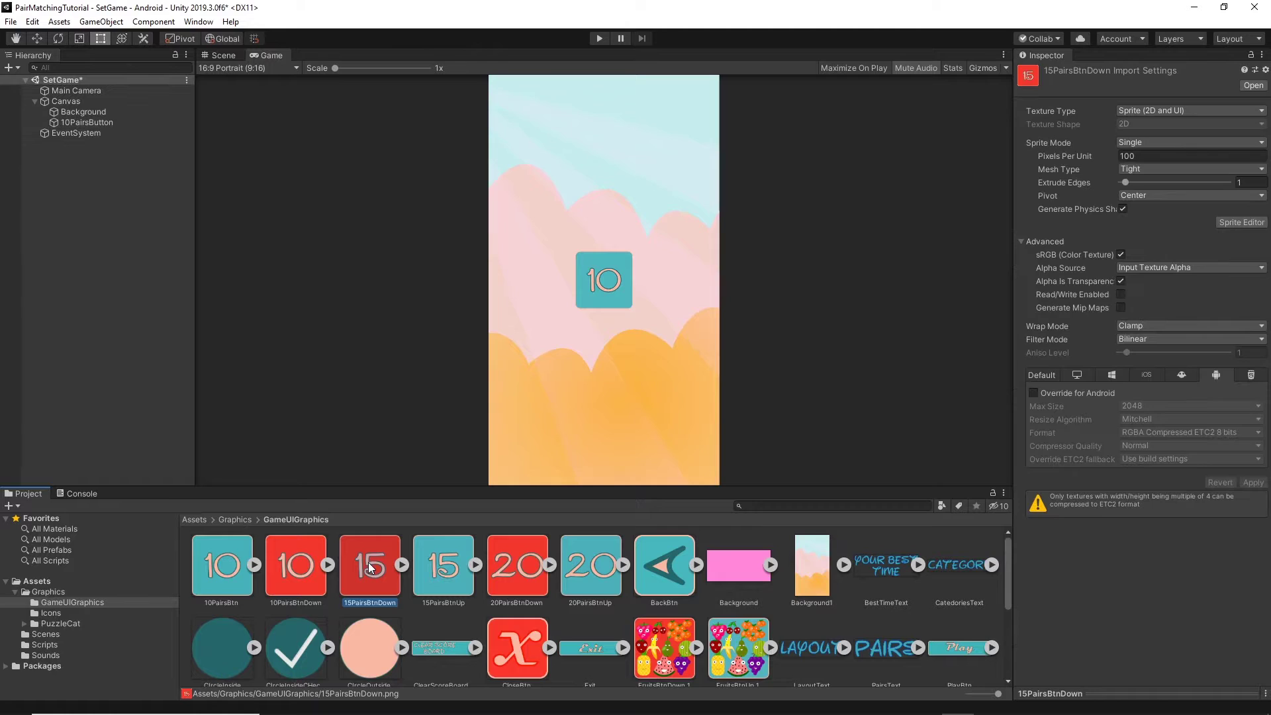